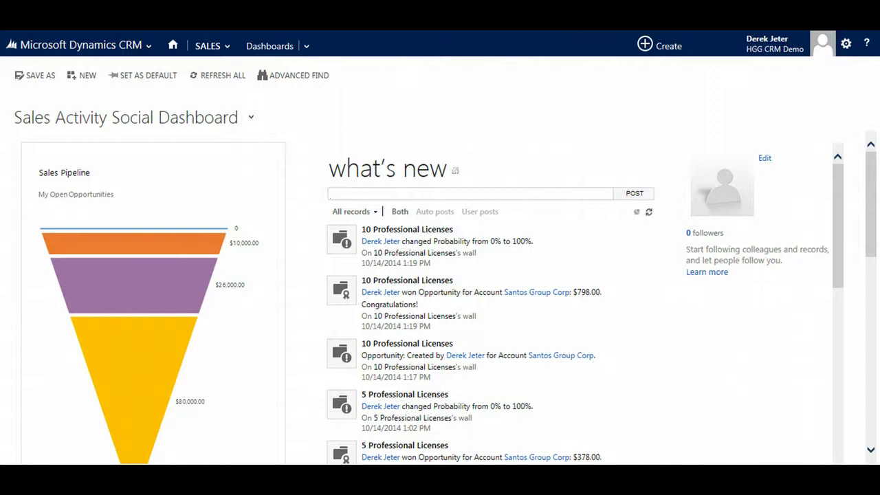
# Switch to the Marketing area and open the My Active Marketing Lists view
pyautogui.click(218, 50)
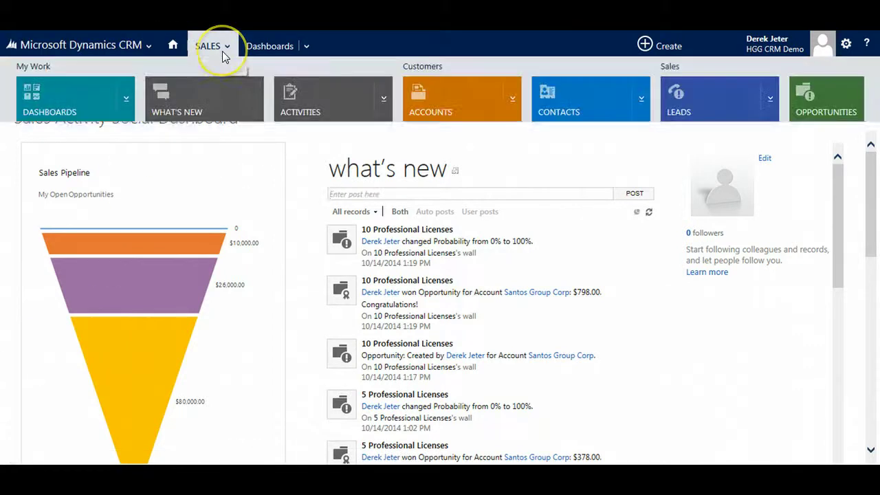
pyautogui.click(145, 47)
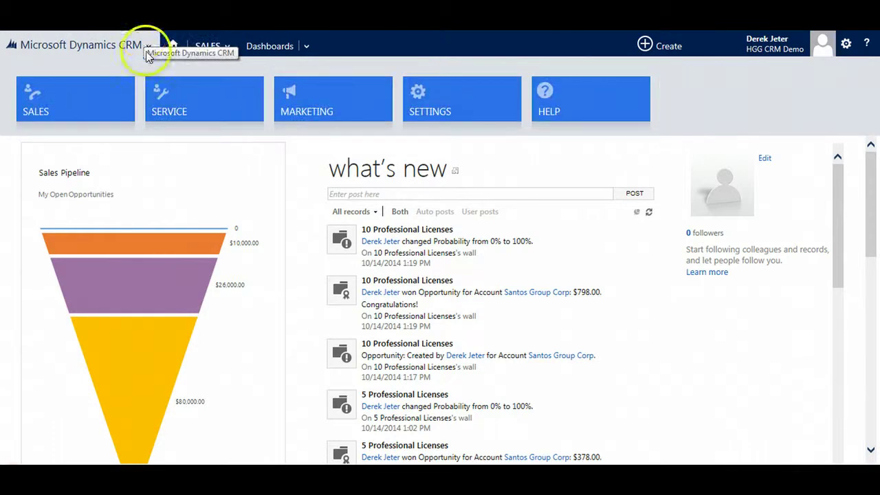
pyautogui.click(327, 97)
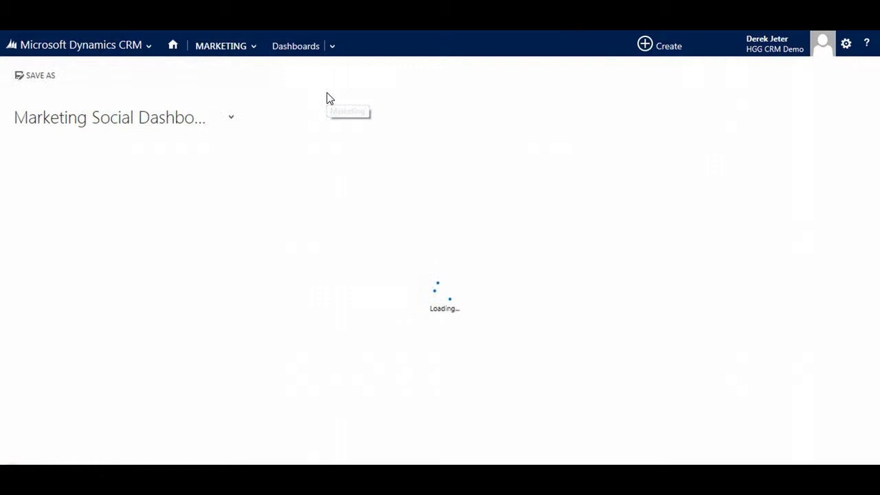
pyautogui.click(254, 47)
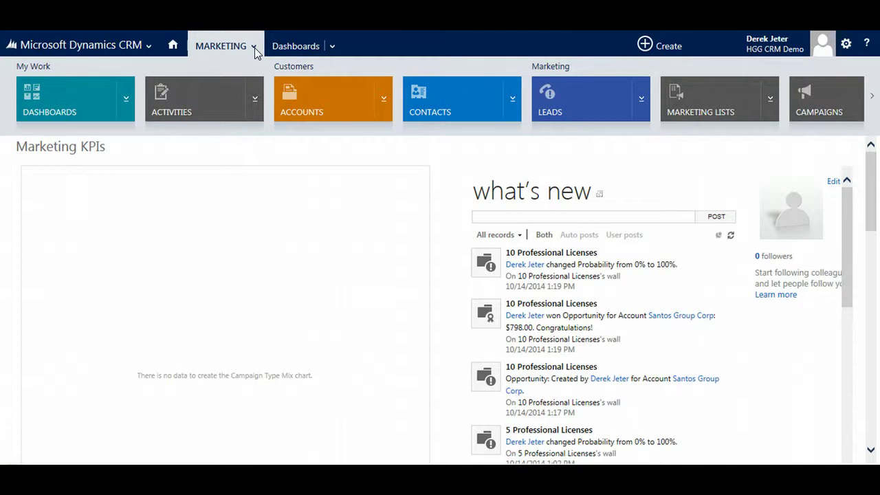
pyautogui.click(720, 105)
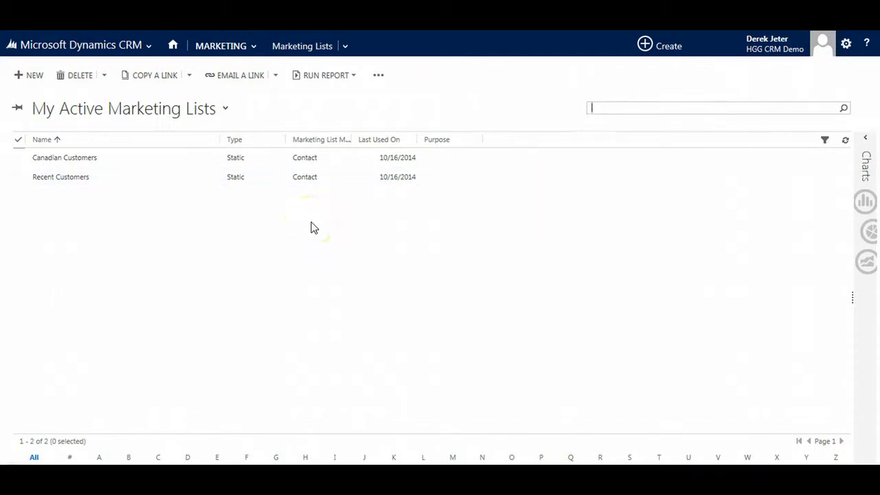
# Create a new marketing list named 'Canadian Customers', targeted at Contact, and save it
pyautogui.click(28, 75)
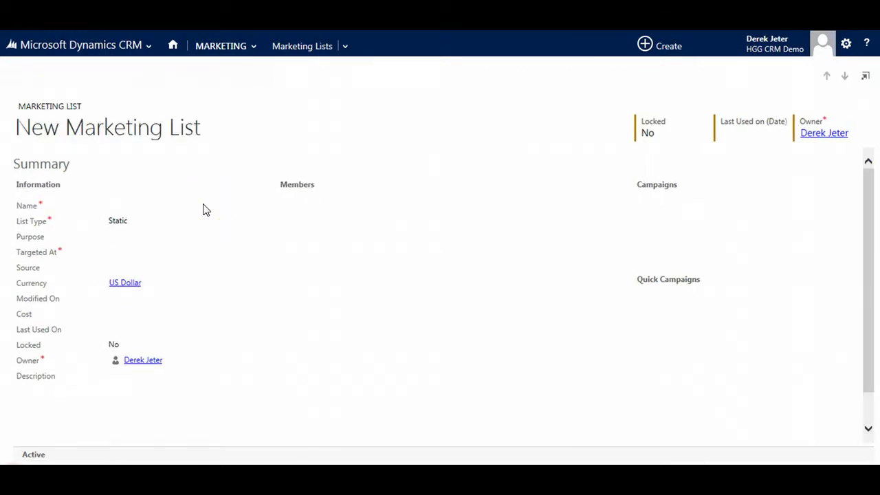
pyautogui.click(115, 205)
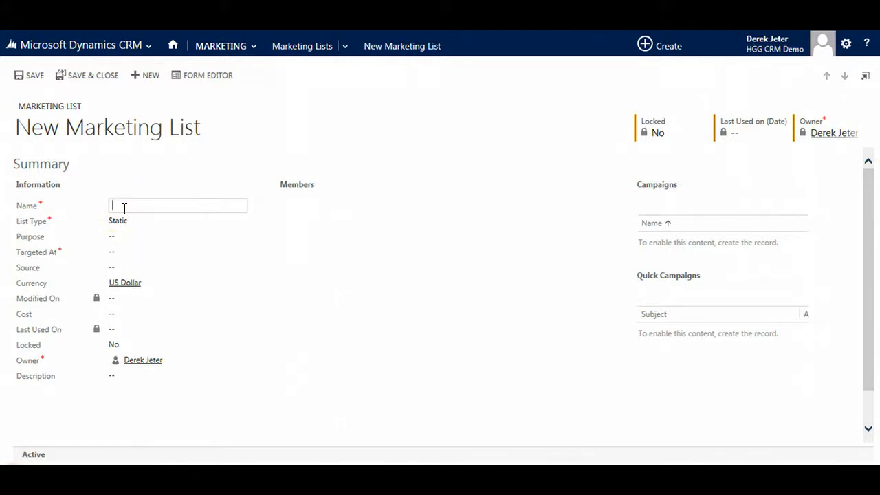
pyautogui.write('Canadian Customers')
pyautogui.press('Tab')
pyautogui.press('Tab')
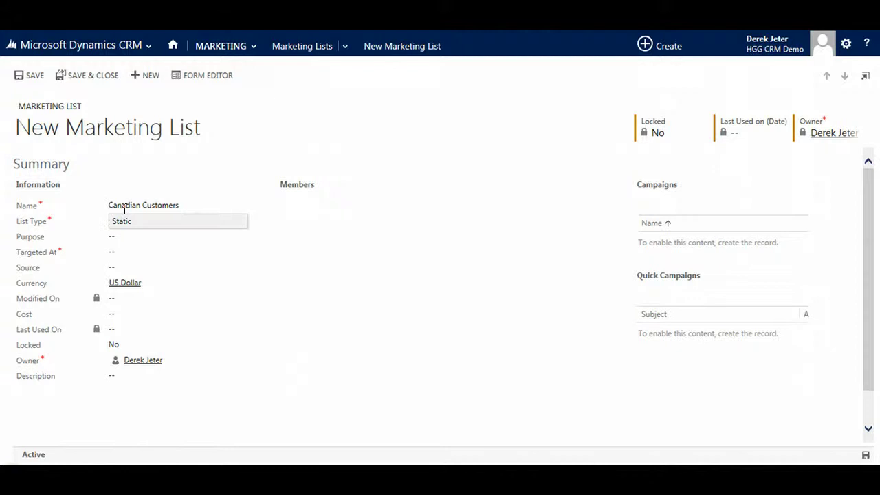
pyautogui.press('Tab')
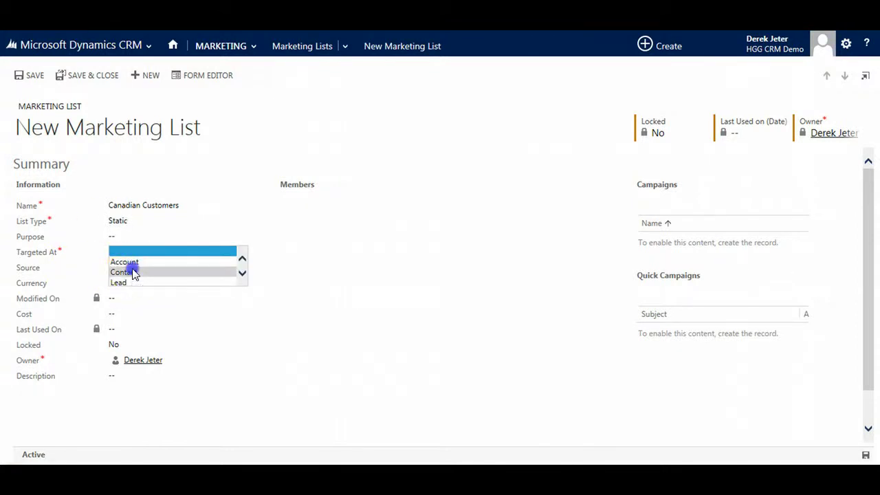
pyautogui.click(133, 272)
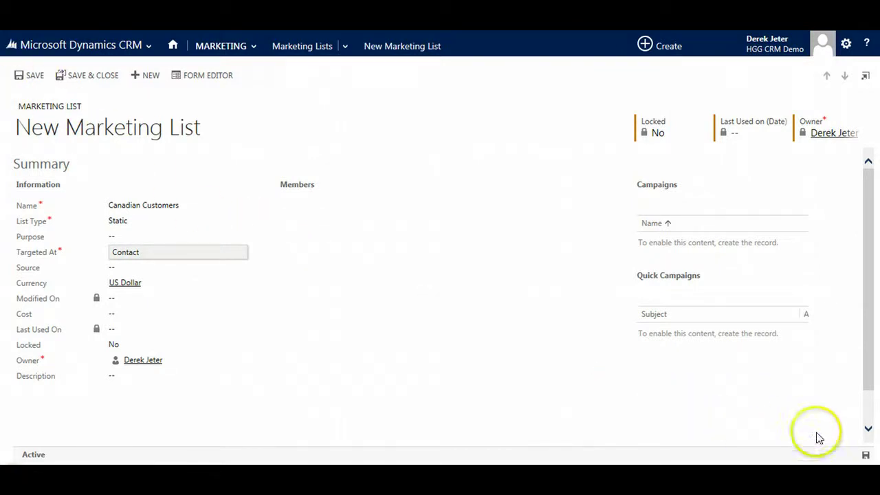
pyautogui.click(19, 75)
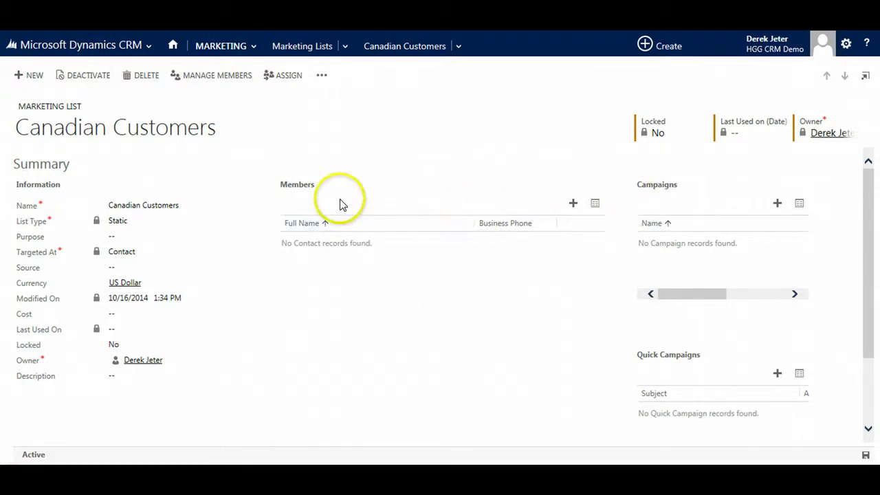
# Use Advanced Find to add all 19 contacts with Address 1: Country/Region equal to Canada
pyautogui.click(572, 203)
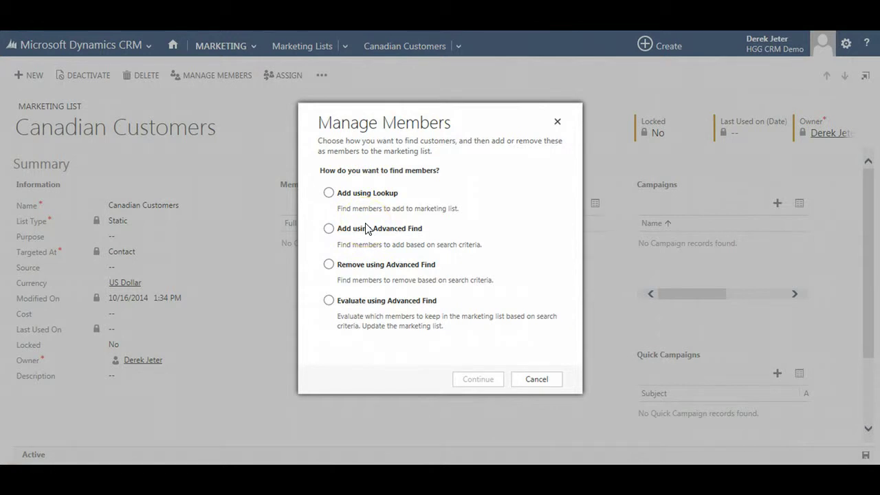
pyautogui.click(329, 228)
pyautogui.click(484, 380)
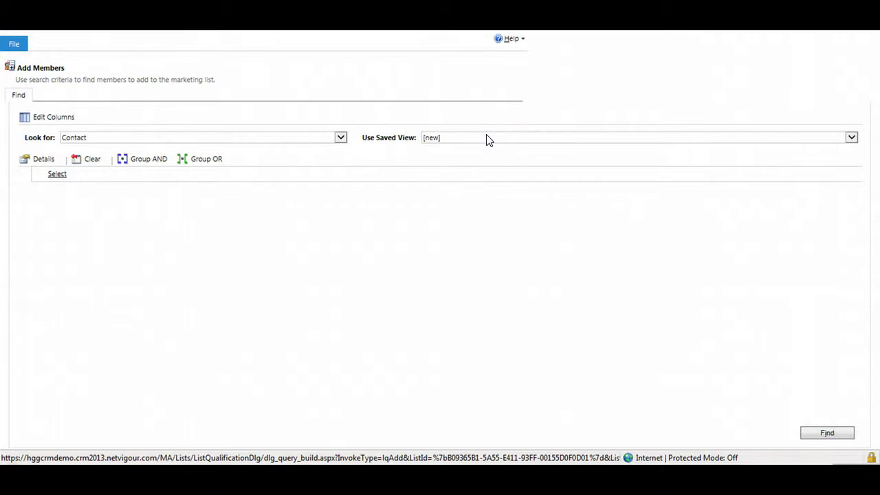
pyautogui.click(107, 174)
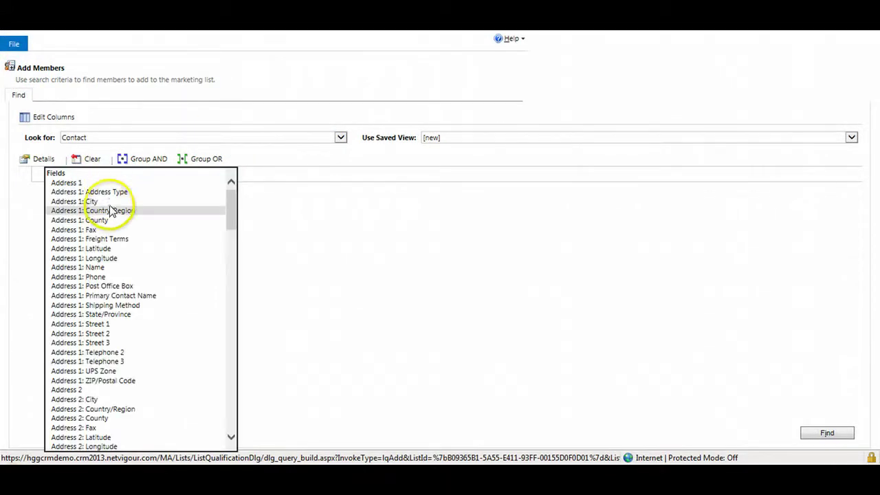
pyautogui.click(110, 210)
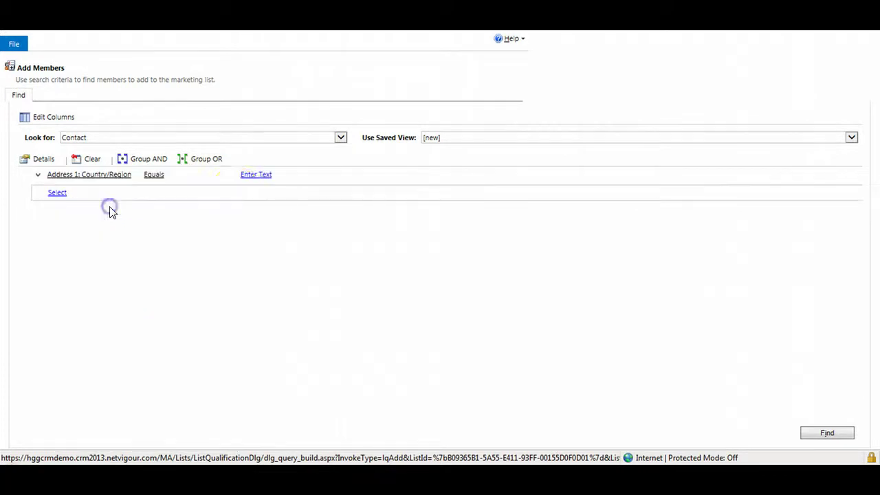
pyautogui.click(265, 176)
pyautogui.write('Canada')
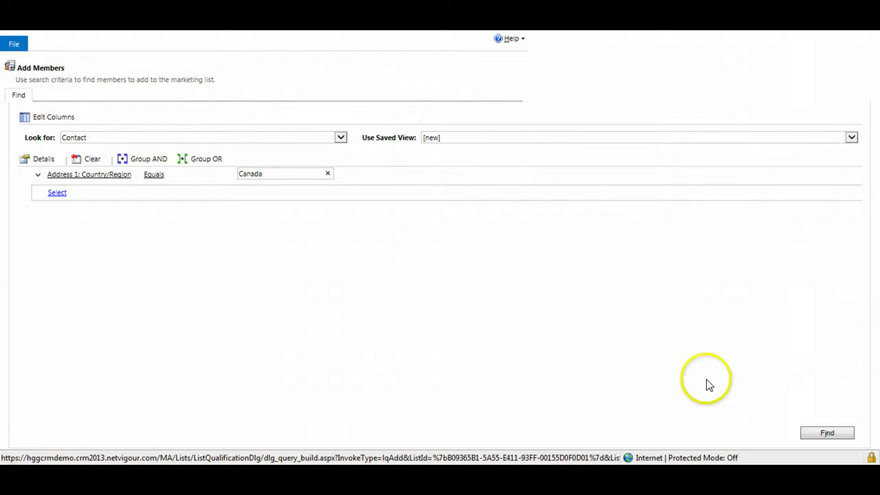
pyautogui.click(822, 433)
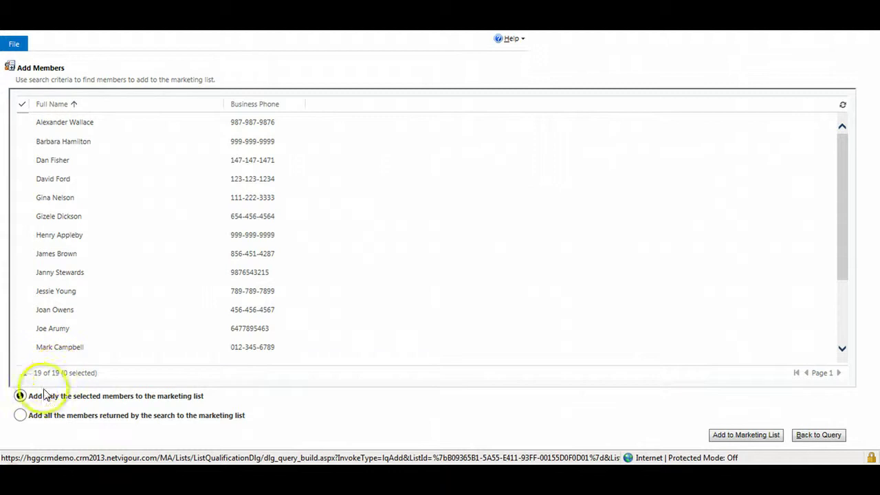
pyautogui.click(19, 416)
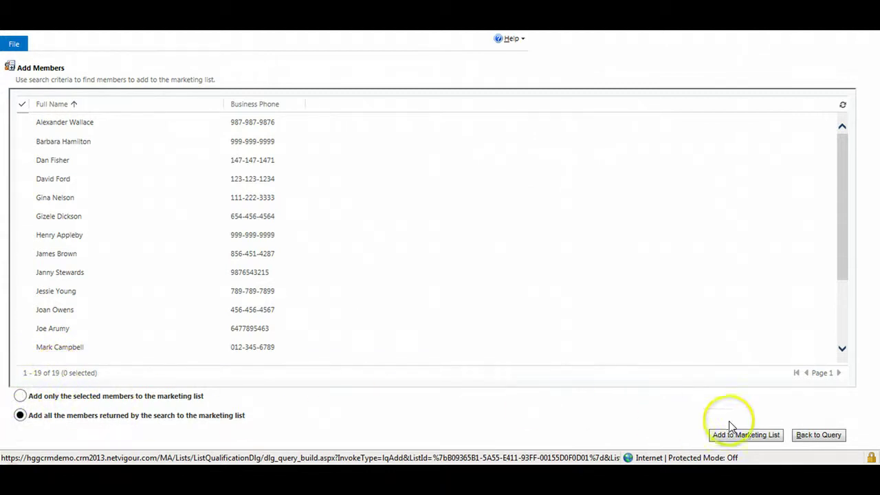
pyautogui.click(747, 435)
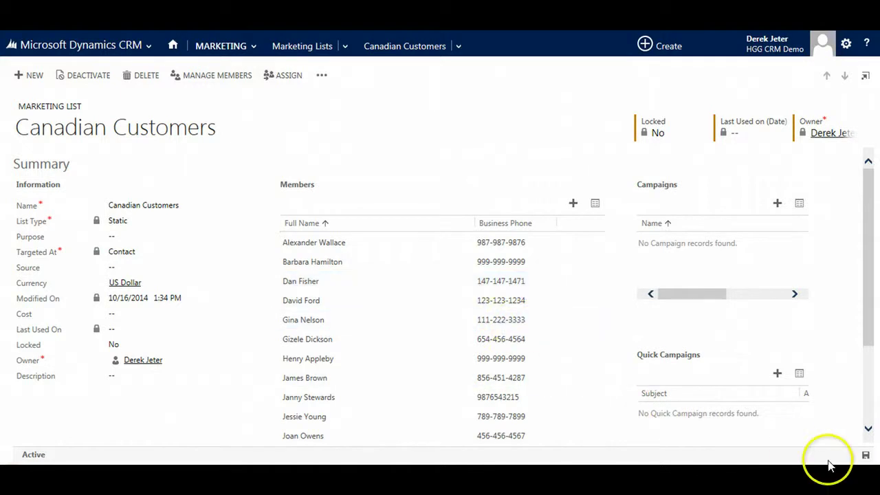
# Save the Canadian Customers list and go to the My Campaigns view
pyautogui.click(864, 456)
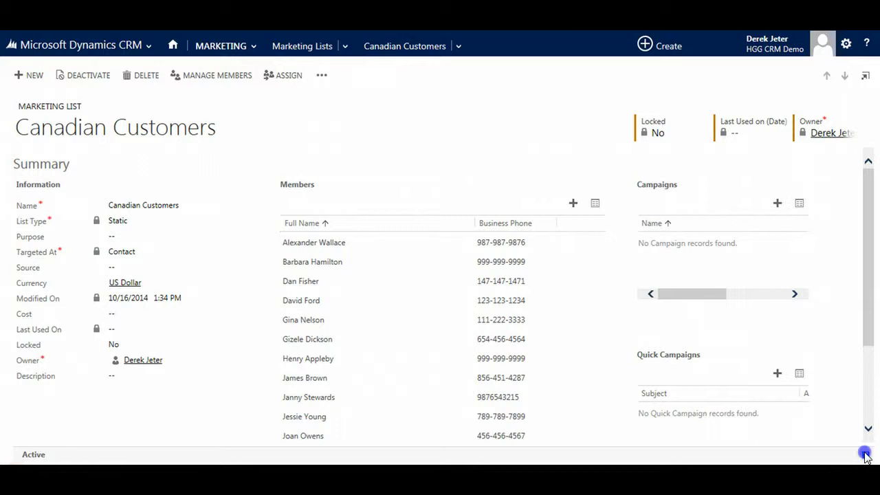
pyautogui.click(865, 456)
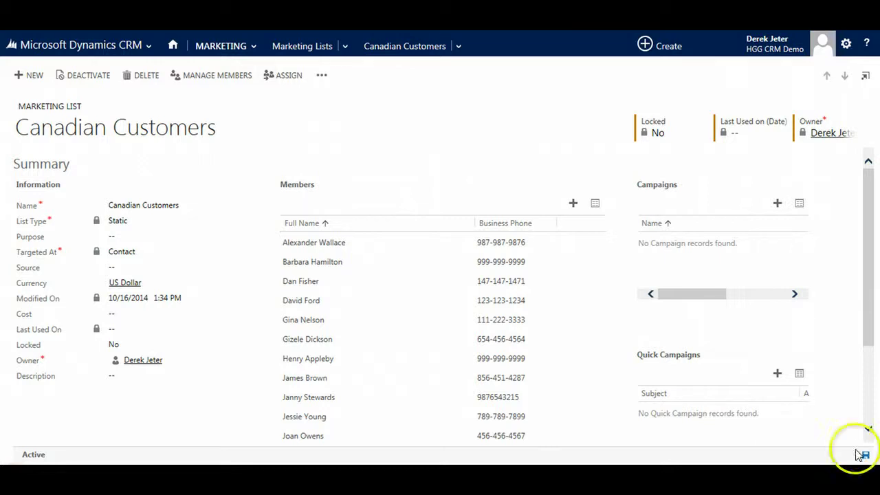
pyautogui.click(254, 45)
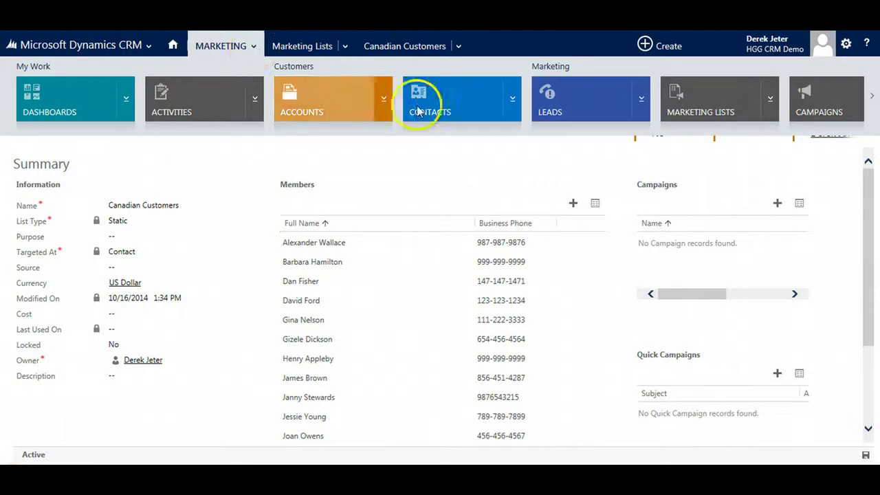
pyautogui.click(825, 112)
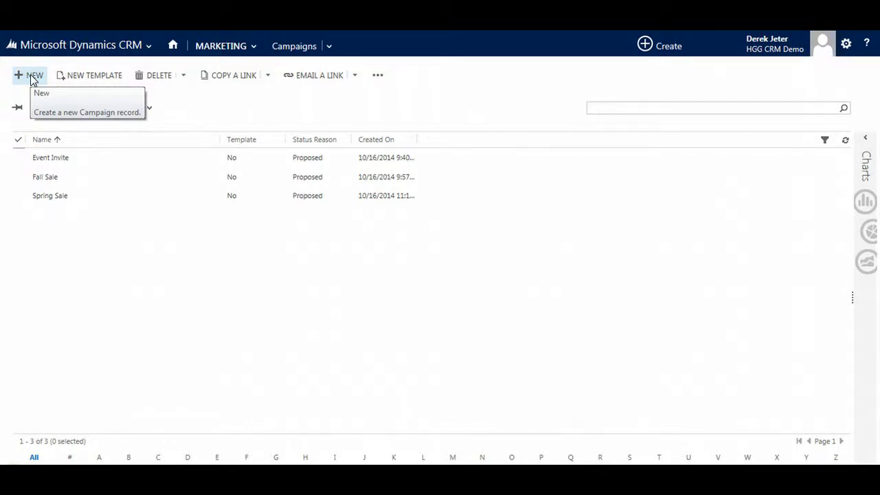
# Start a new campaign named 'Winter Promotion'
pyautogui.click(30, 77)
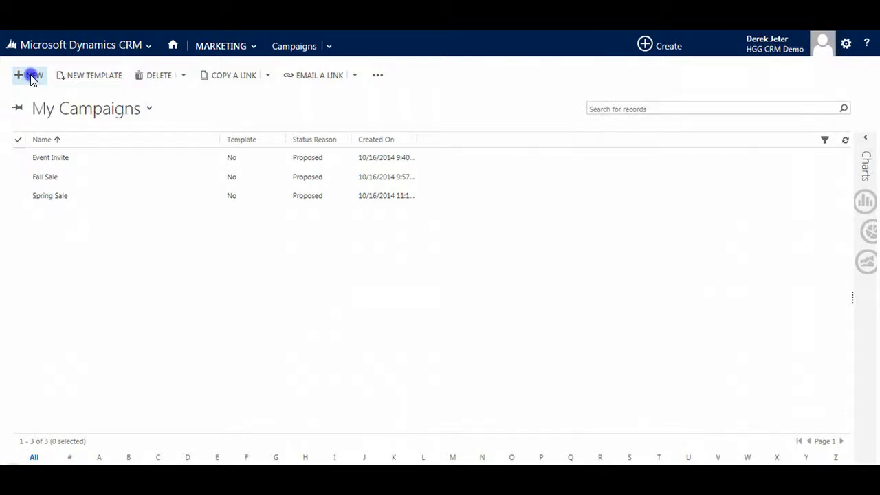
pyautogui.click(192, 204)
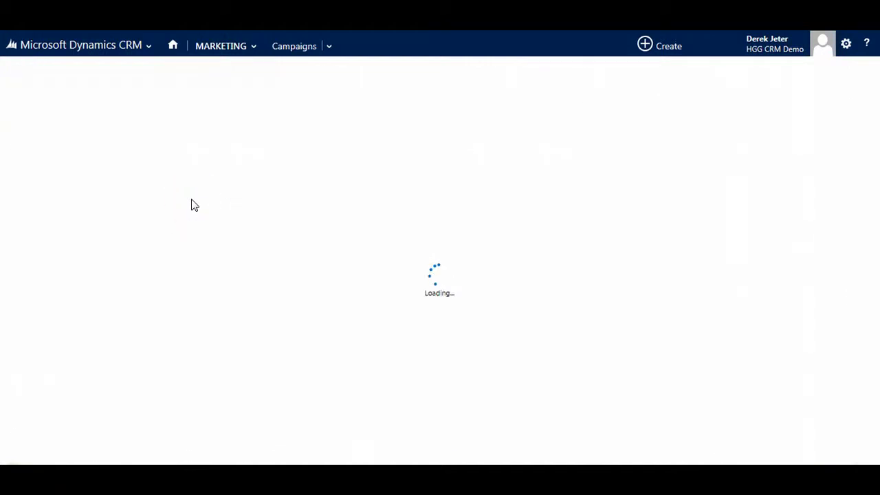
pyautogui.click(130, 225)
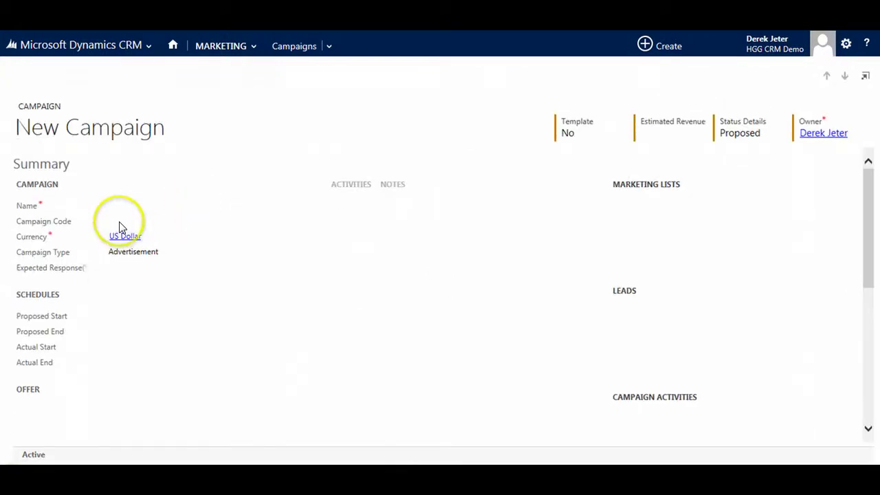
pyautogui.click(128, 206)
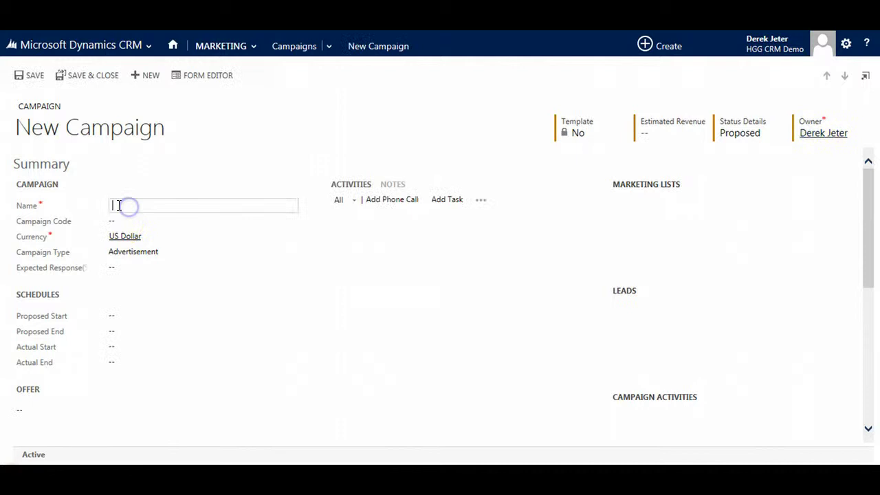
pyautogui.write('Winter ')
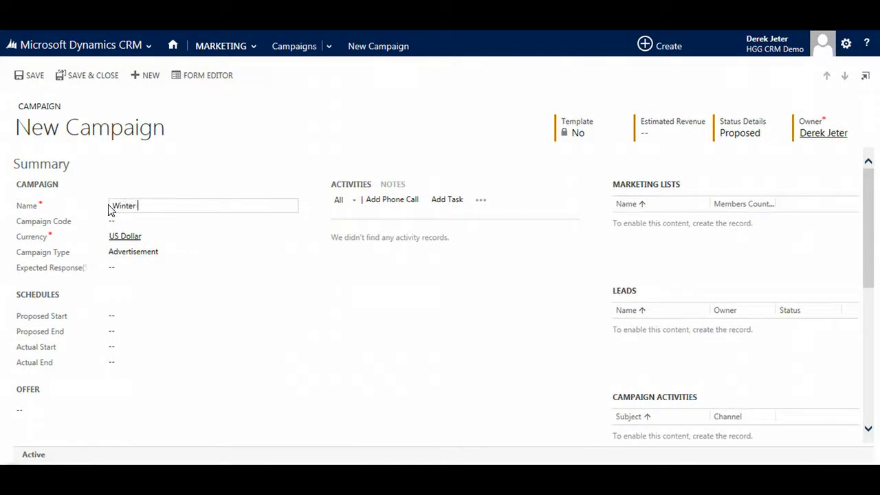
pyautogui.write('Promotion')
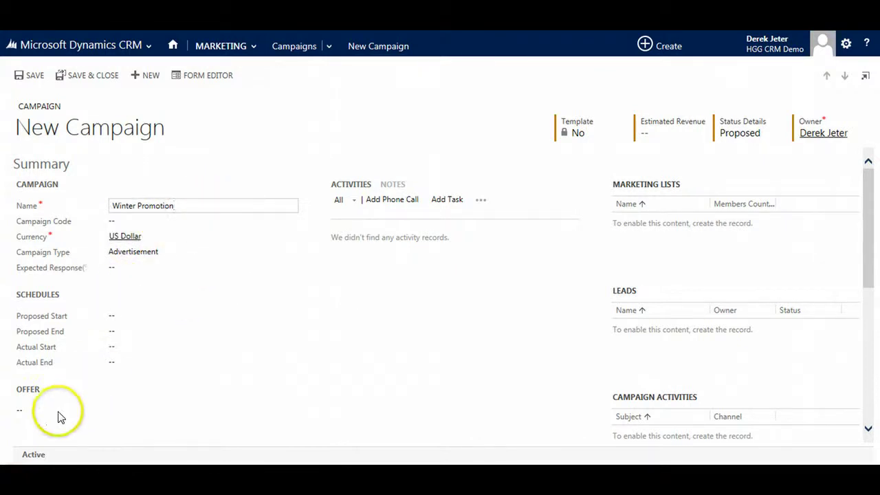
# Set the offer to '10% OFF SALE' and the campaign type to Direct Marketing
pyautogui.click(20, 412)
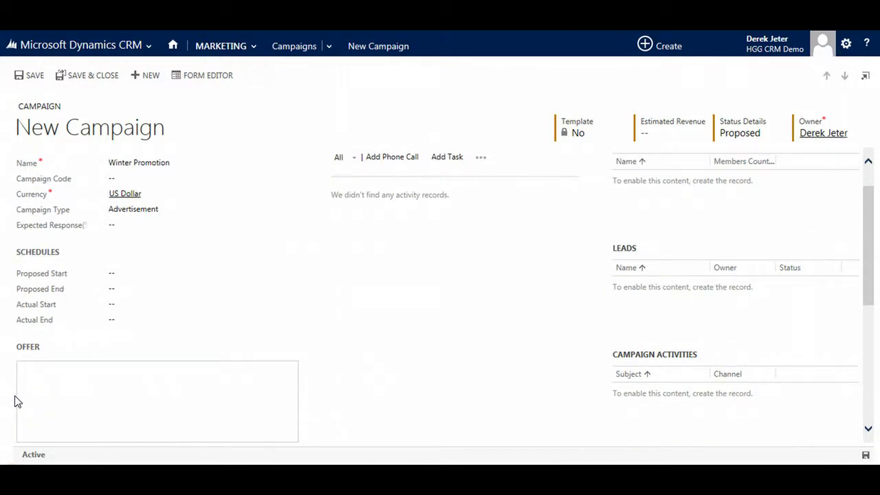
pyautogui.write('10%')
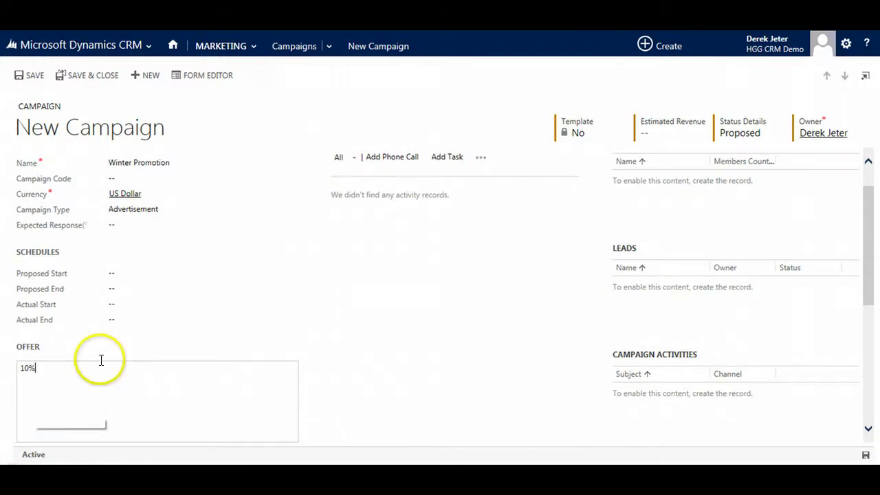
pyautogui.write(' OFF SALE')
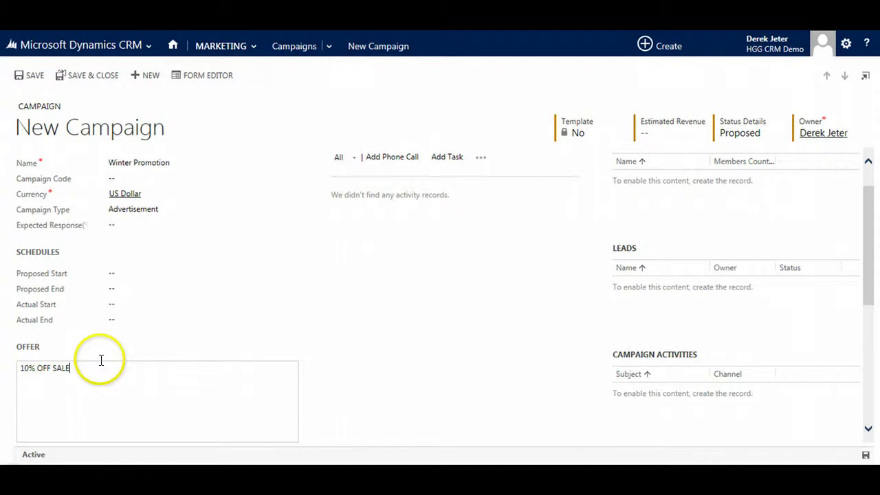
pyautogui.click(140, 209)
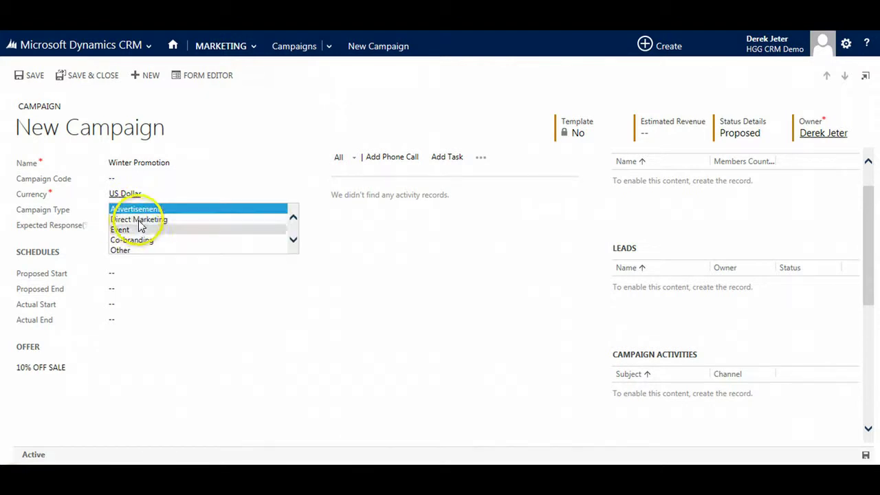
pyautogui.click(138, 220)
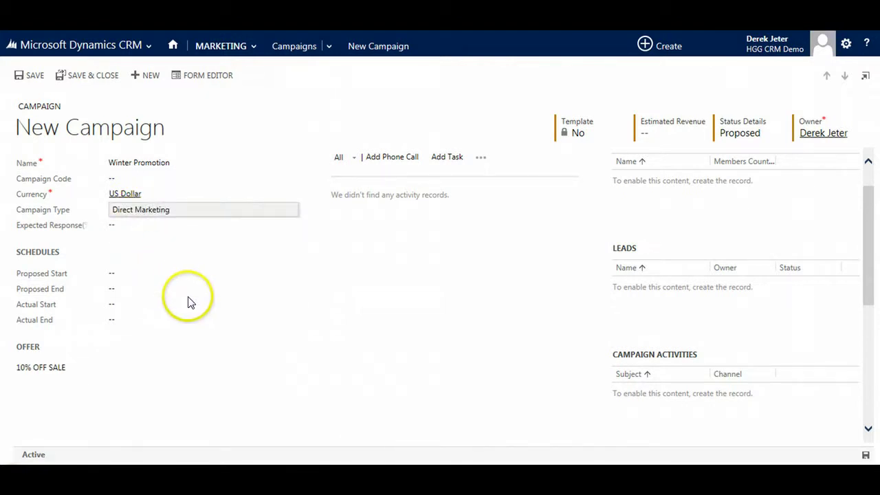
# Enter an allocated budget of 4000 and estimated revenue of 100000, then save the campaign
pyautogui.scroll(-5, 131, 299)
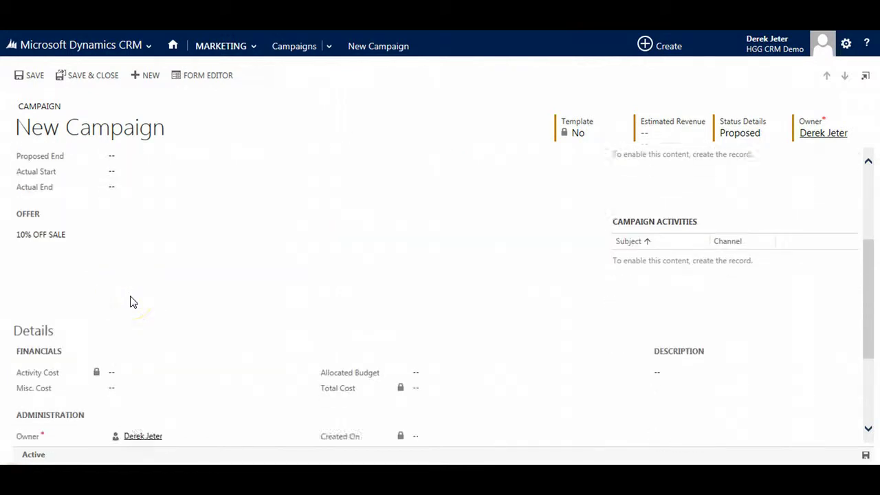
pyautogui.click(415, 240)
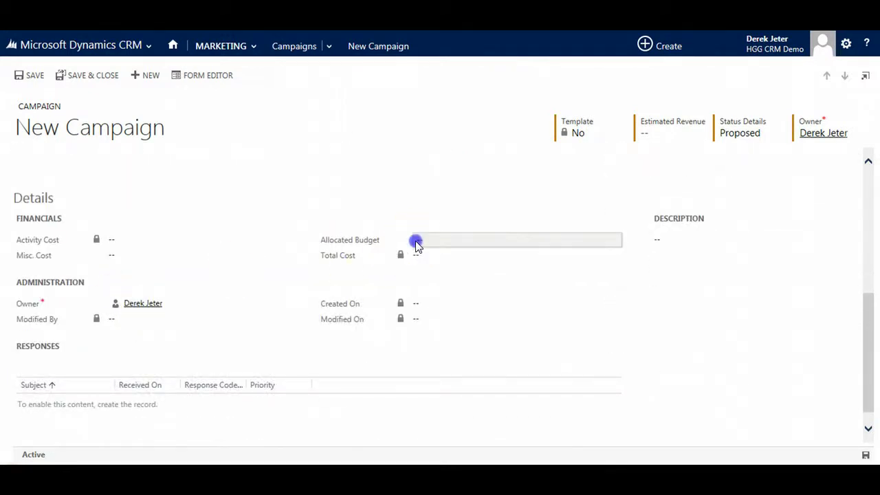
pyautogui.write('4000')
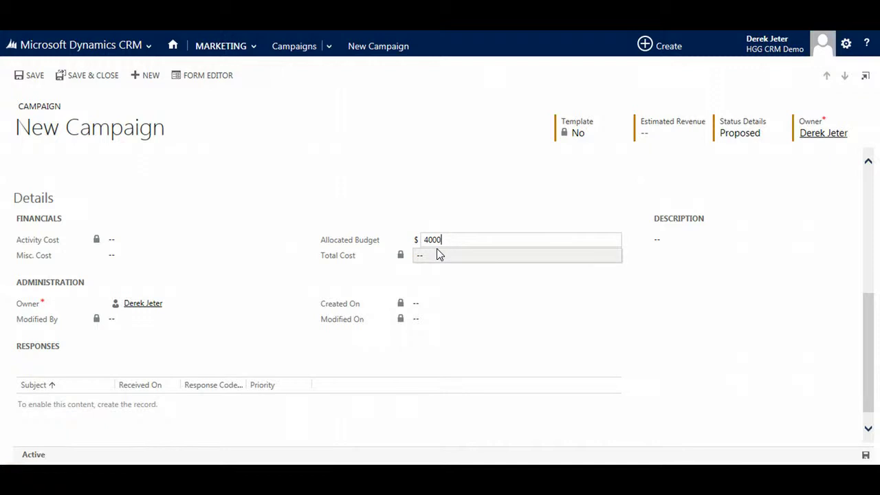
pyautogui.click(479, 240)
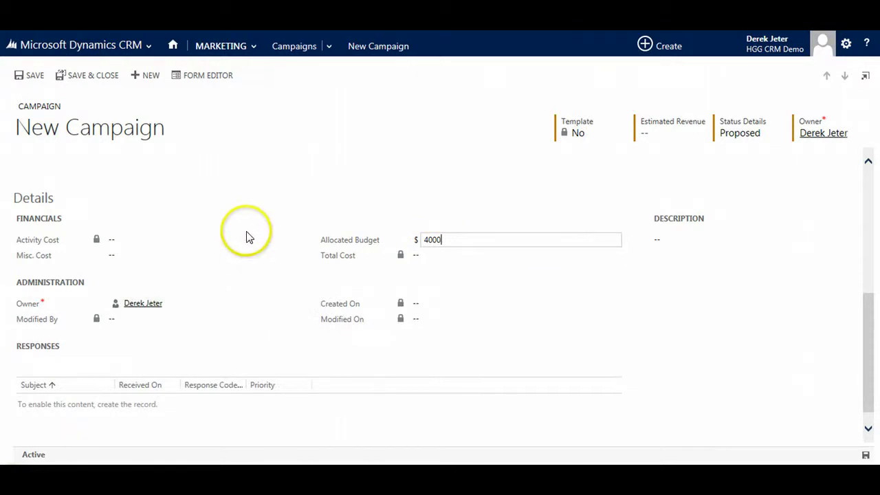
pyautogui.scroll(5, 248, 237)
pyautogui.click(675, 134)
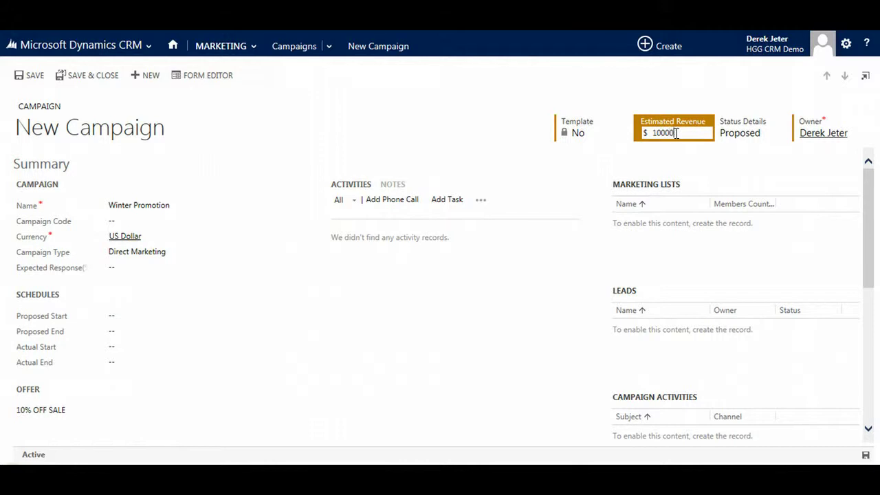
pyautogui.click(35, 77)
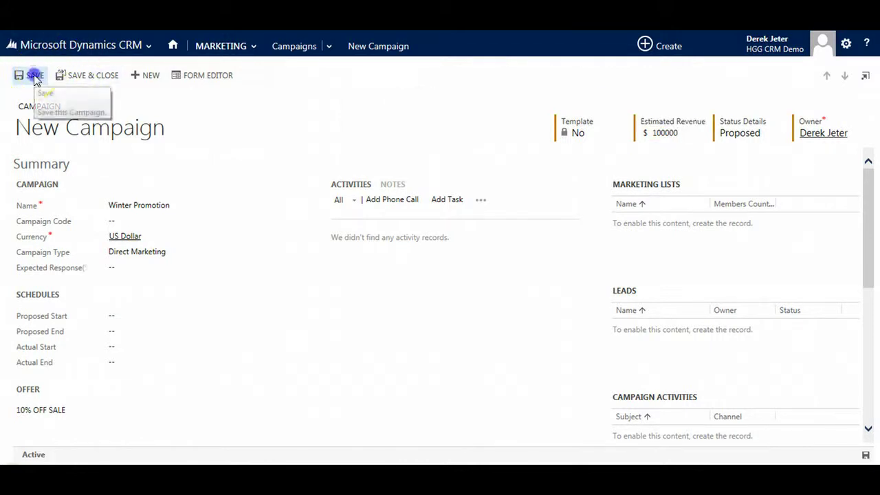
# Add the Canadian Customers list (19 members) to the campaign and its undistributed activities
pyautogui.click(346, 150)
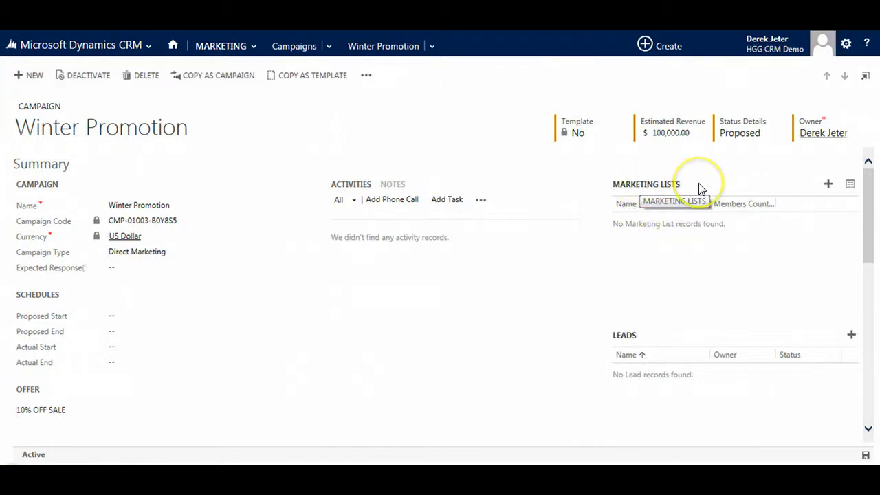
pyautogui.click(828, 184)
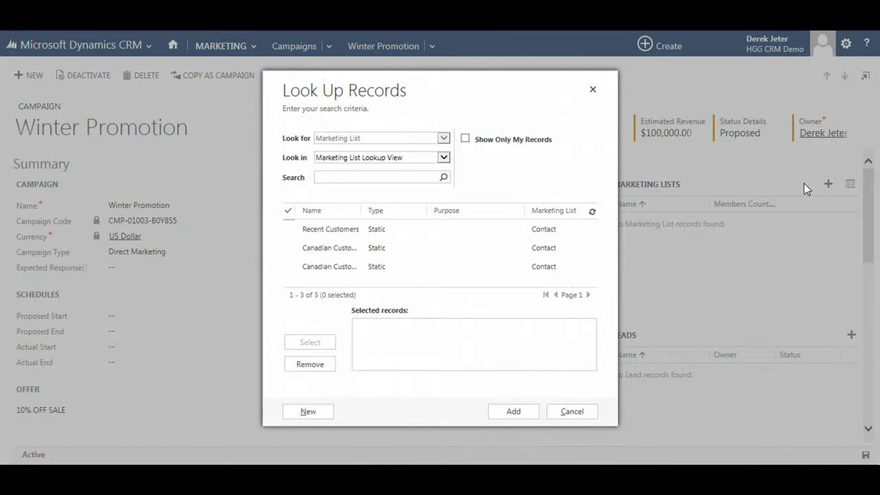
pyautogui.click(343, 271)
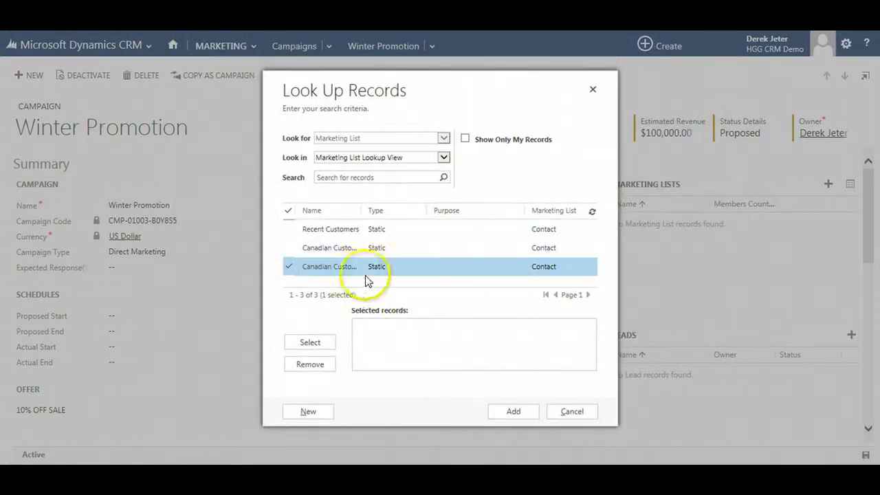
pyautogui.click(424, 267)
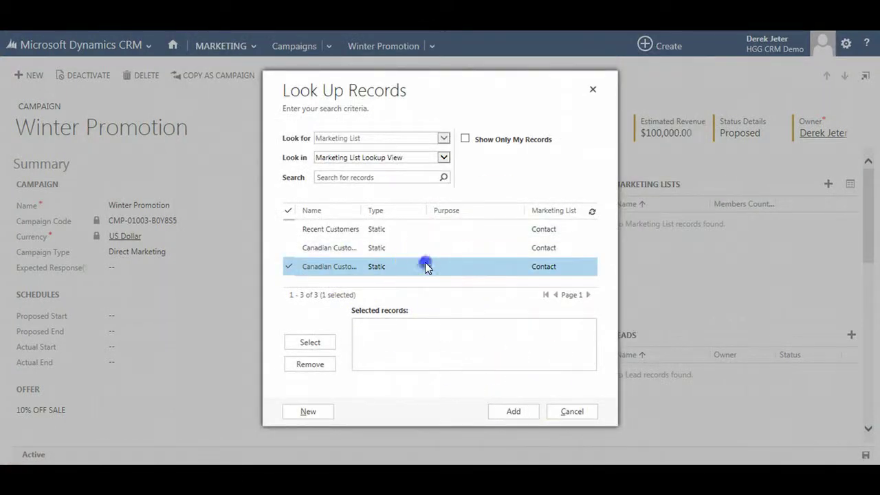
pyautogui.doubleClick(425, 267)
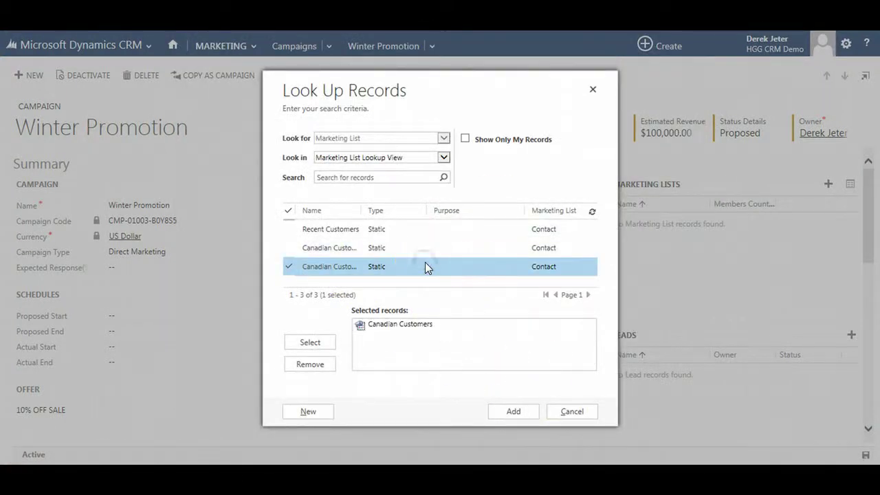
pyautogui.click(503, 411)
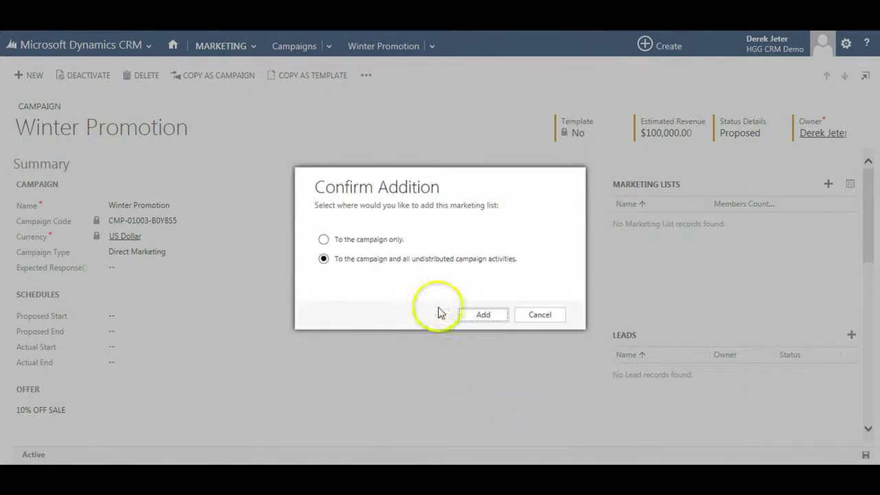
pyautogui.click(477, 316)
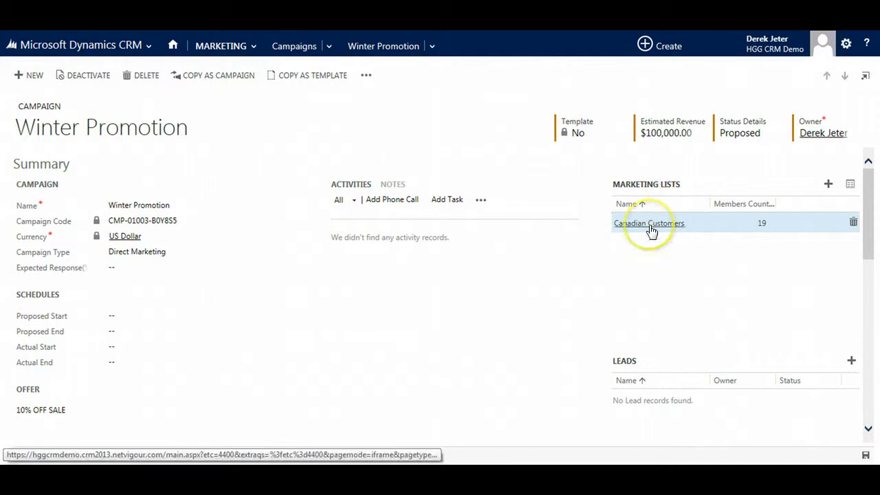
pyautogui.scroll(-1, 712, 276)
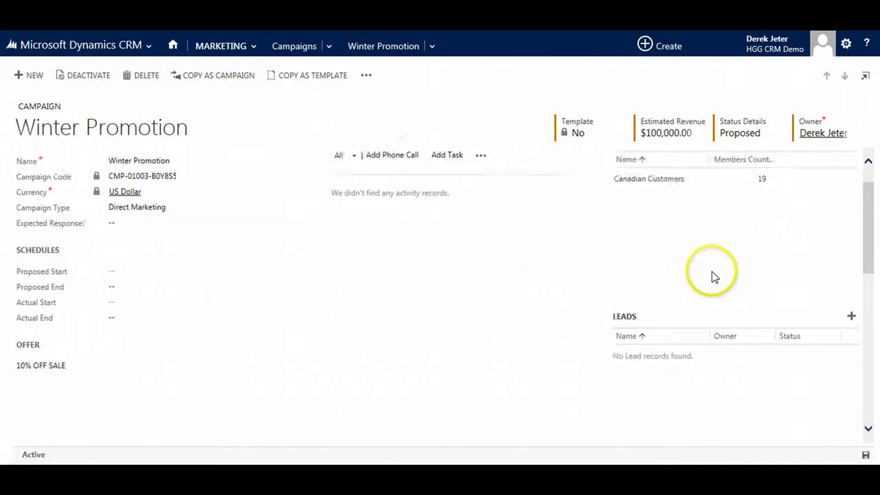
pyautogui.scroll(-5, 712, 276)
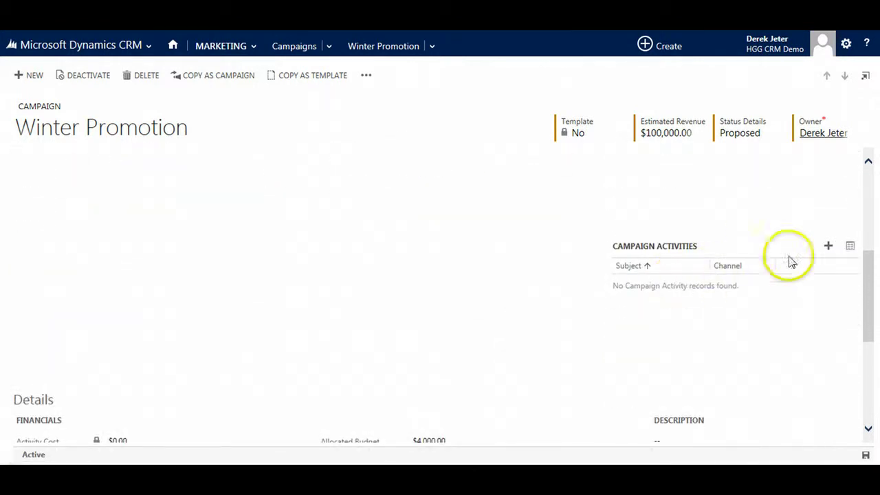
# Create a 'Winter Sale Email' campaign activity with channel Email and save it
pyautogui.click(828, 247)
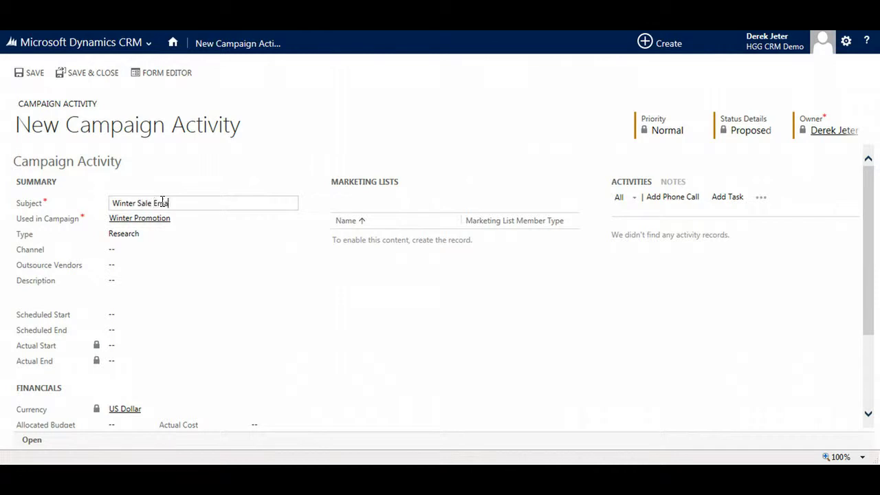
pyautogui.click(132, 250)
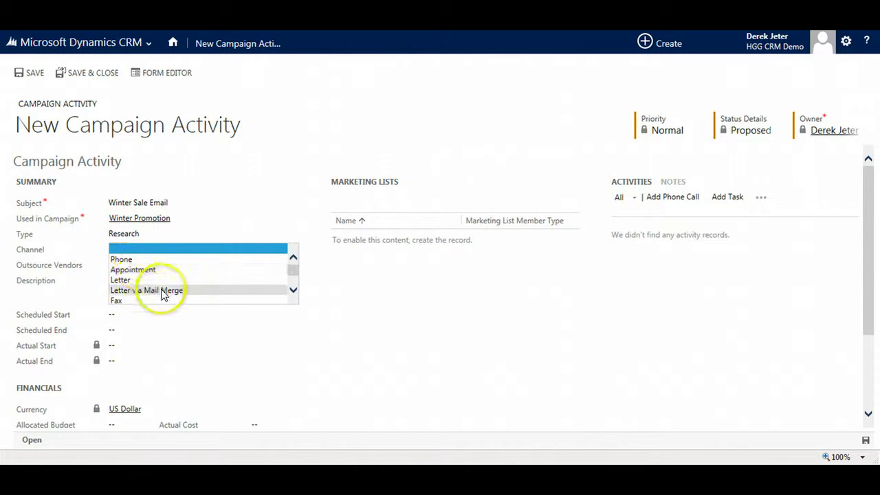
pyautogui.scroll(-2, 163, 291)
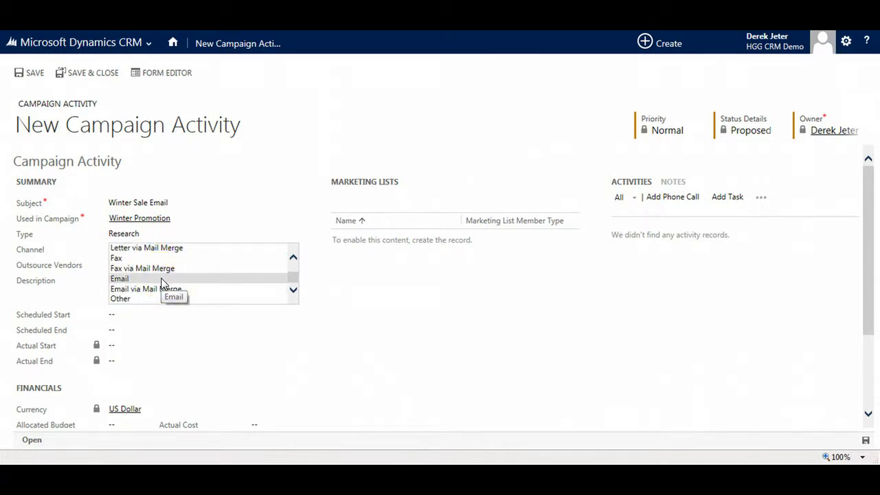
pyautogui.click(162, 279)
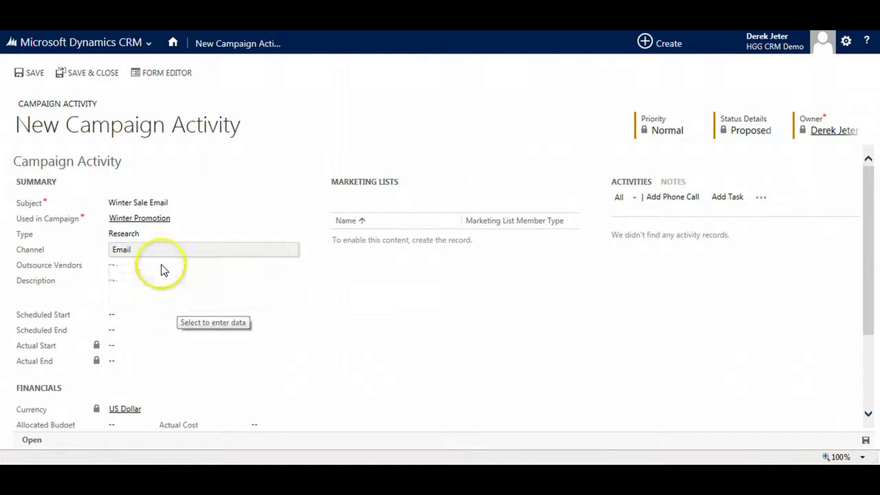
pyautogui.click(163, 268)
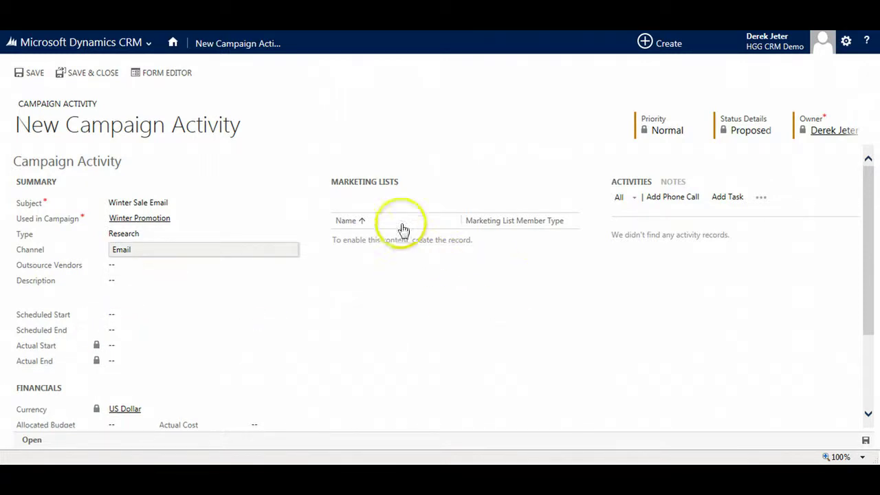
pyautogui.click(23, 76)
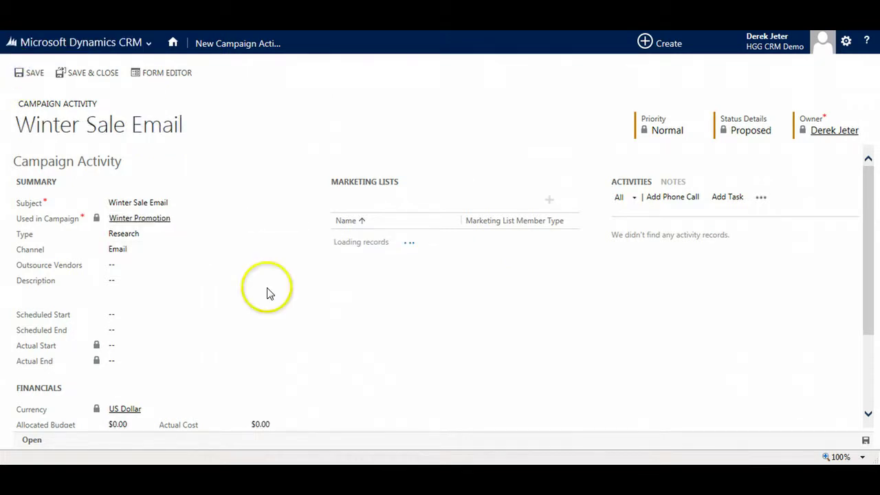
# Set the activity's actual cost to $20.00
pyautogui.scroll(-2, 267, 295)
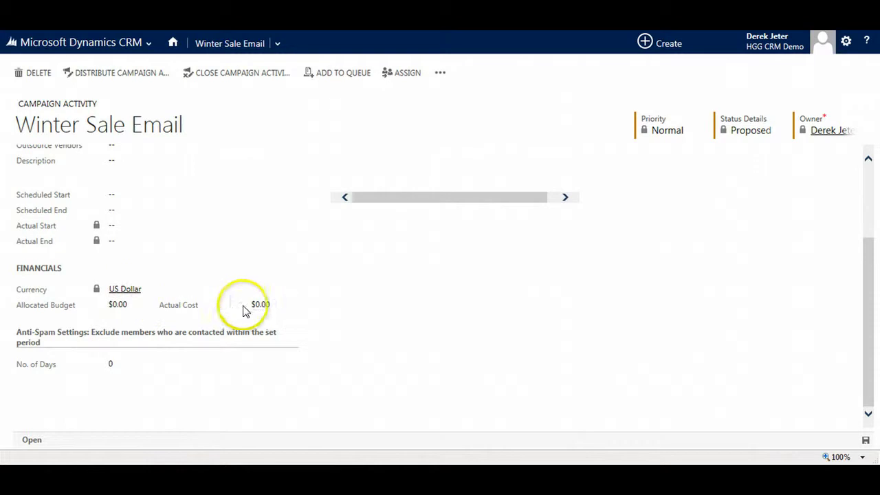
pyautogui.click(262, 305)
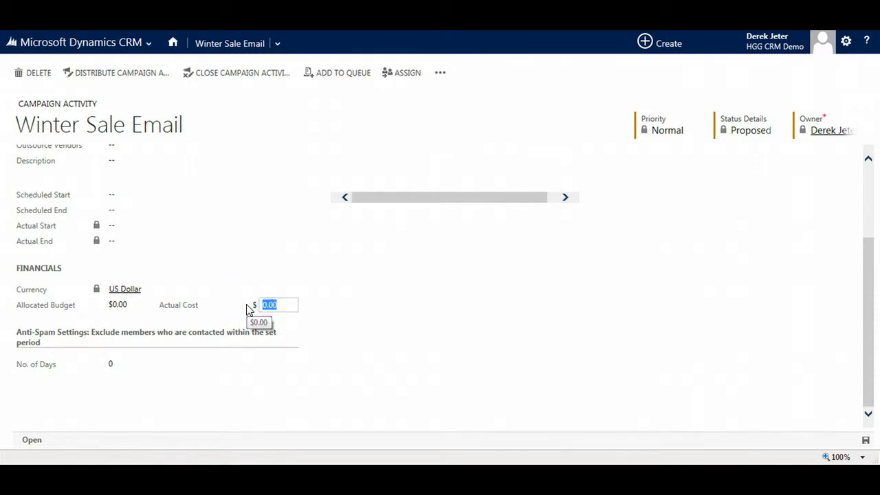
pyautogui.write('2000')
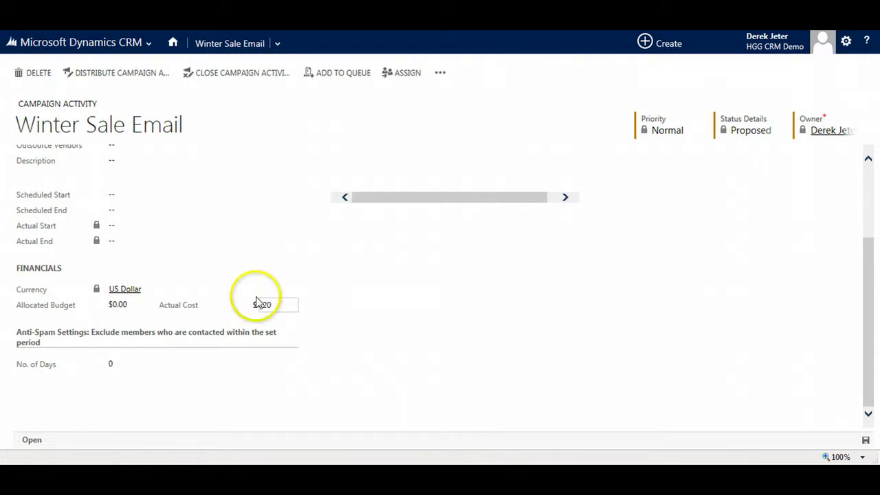
pyautogui.click(403, 234)
pyautogui.scroll(2, 338, 257)
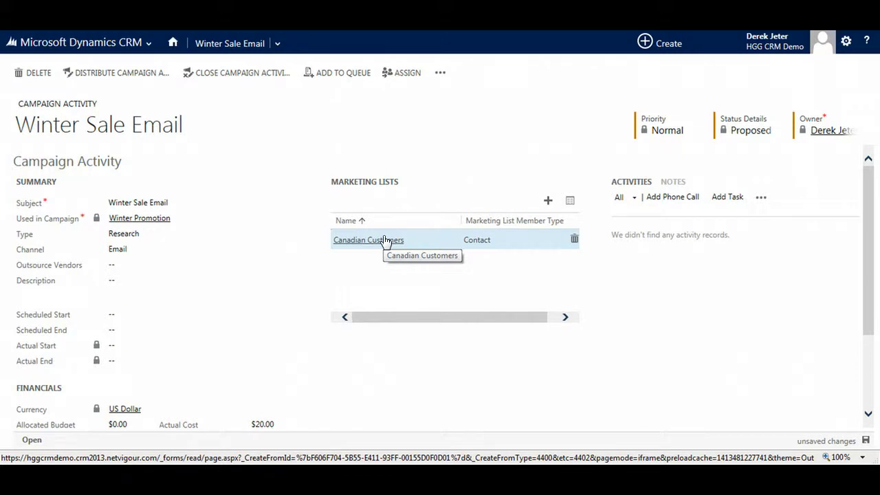
# Dismiss the must-save-first warning on distribute and save the activity's pending changes
pyautogui.click(124, 74)
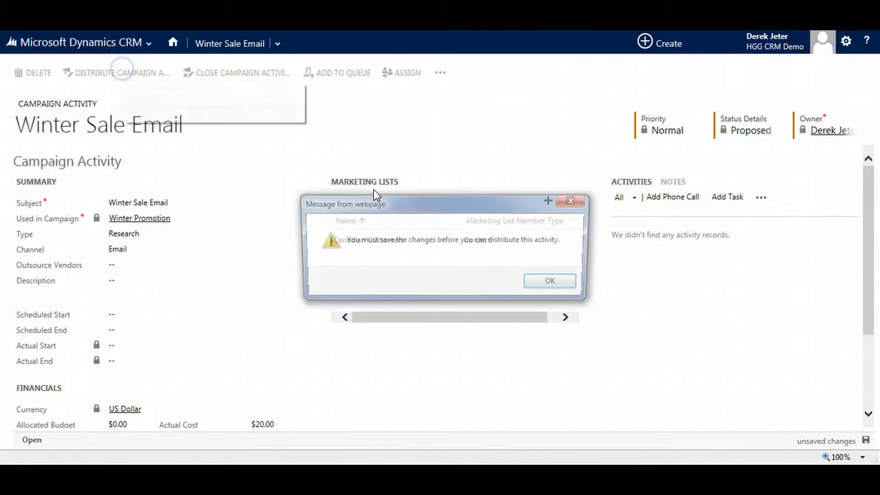
pyautogui.click(554, 283)
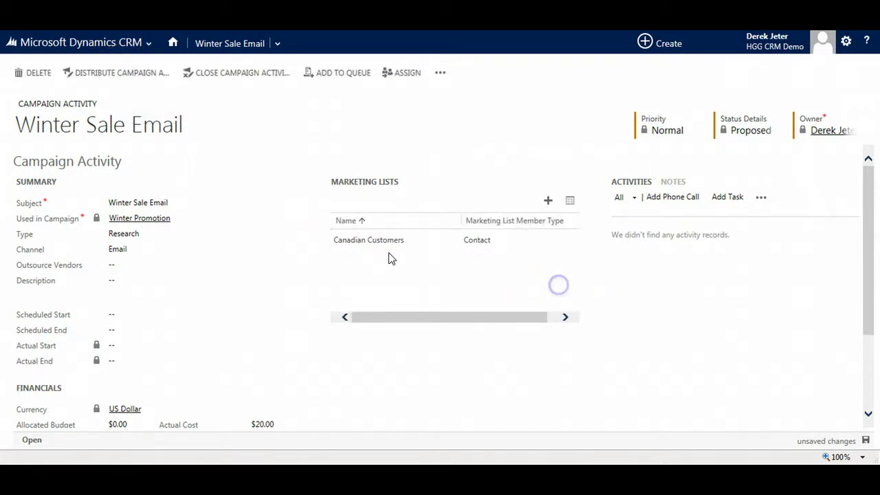
pyautogui.click(865, 440)
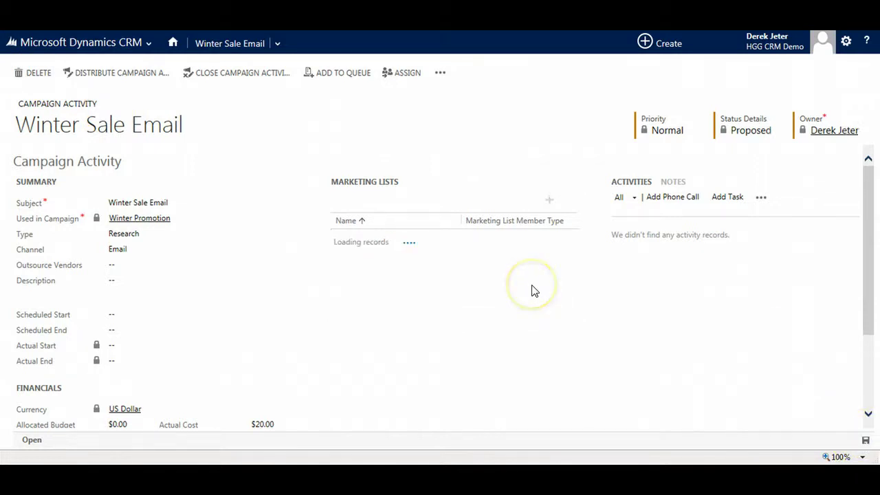
# Distribute the activity as emails from the current user, subject 'Hurry in for our Winter Sale'
pyautogui.click(77, 76)
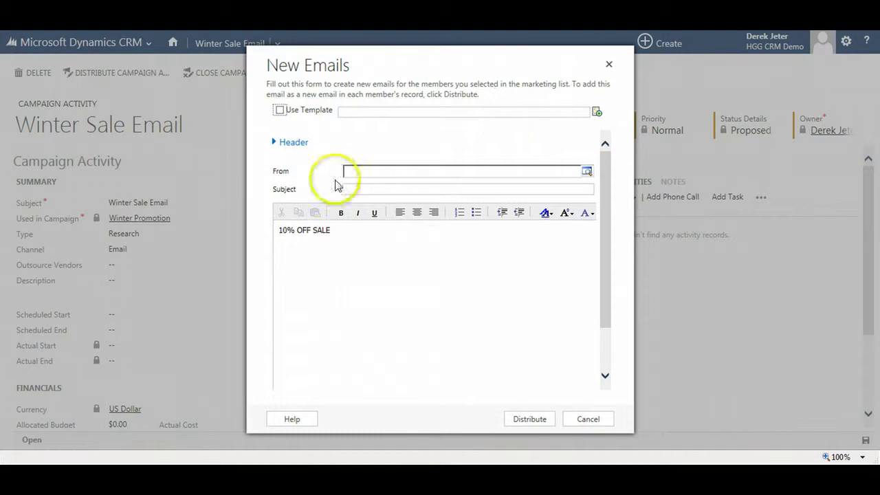
pyautogui.click(369, 171)
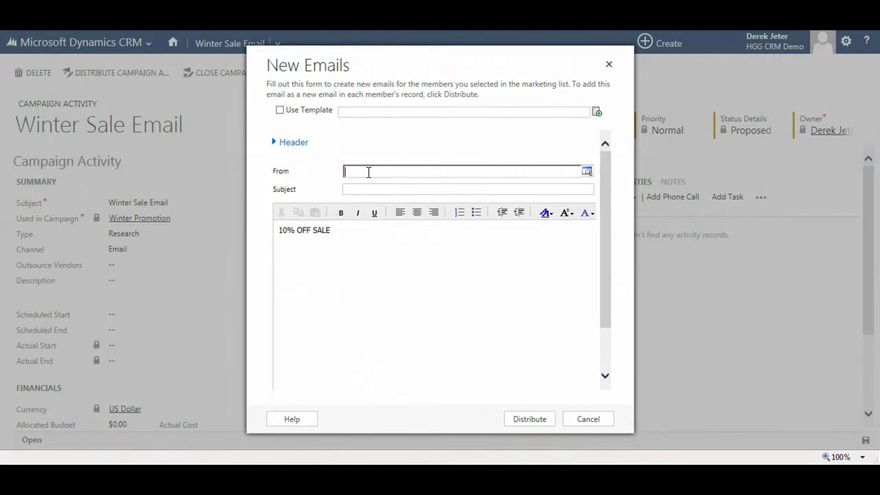
pyautogui.write('derek')
pyautogui.press('Return')
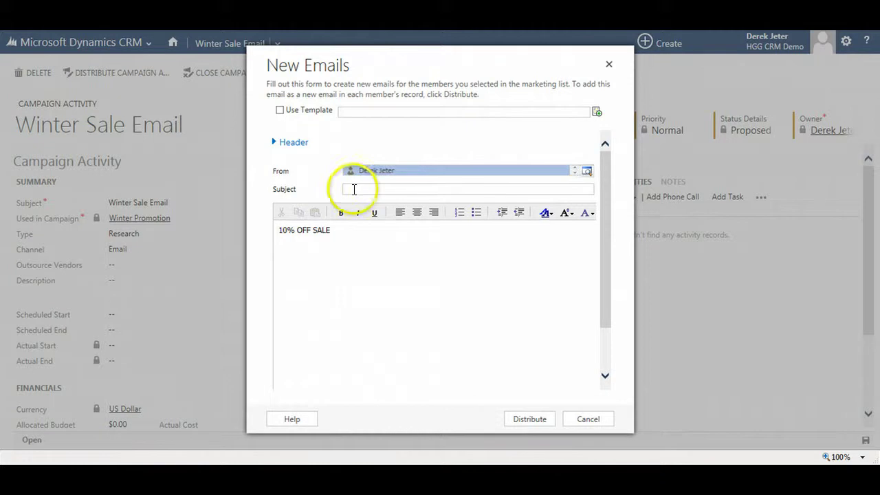
pyautogui.click(354, 189)
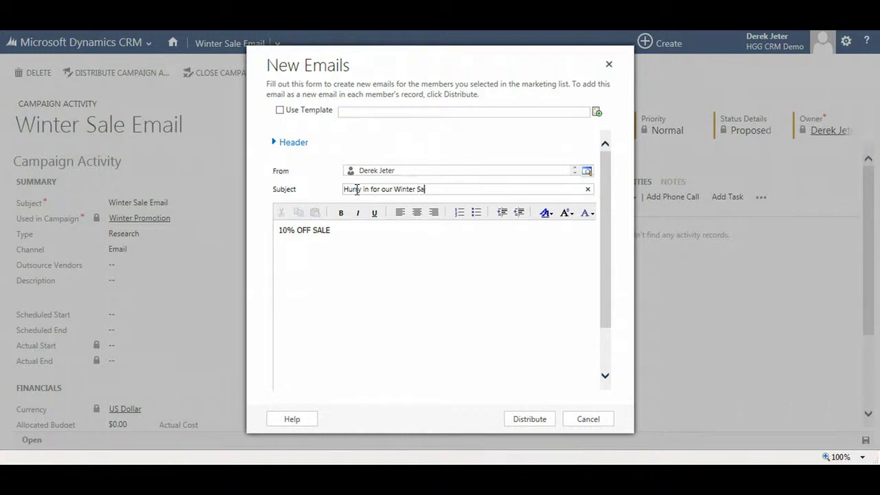
pyautogui.write('le')
pyautogui.press('Tab')
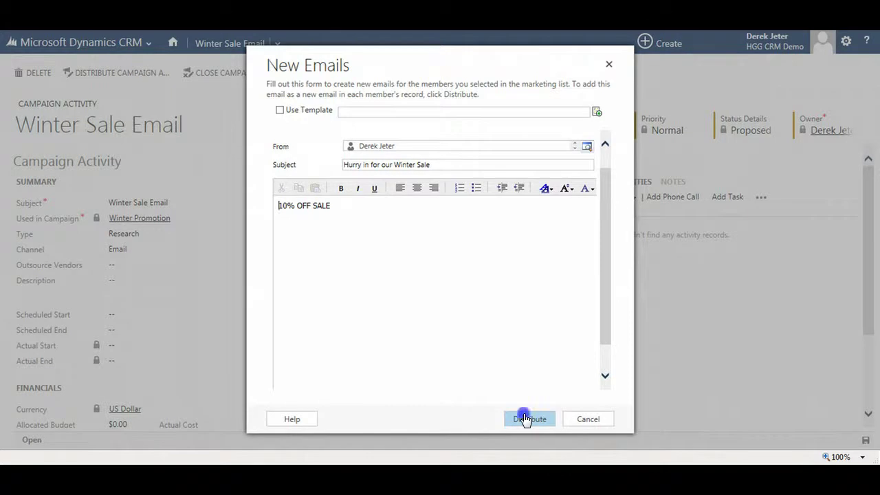
pyautogui.click(525, 418)
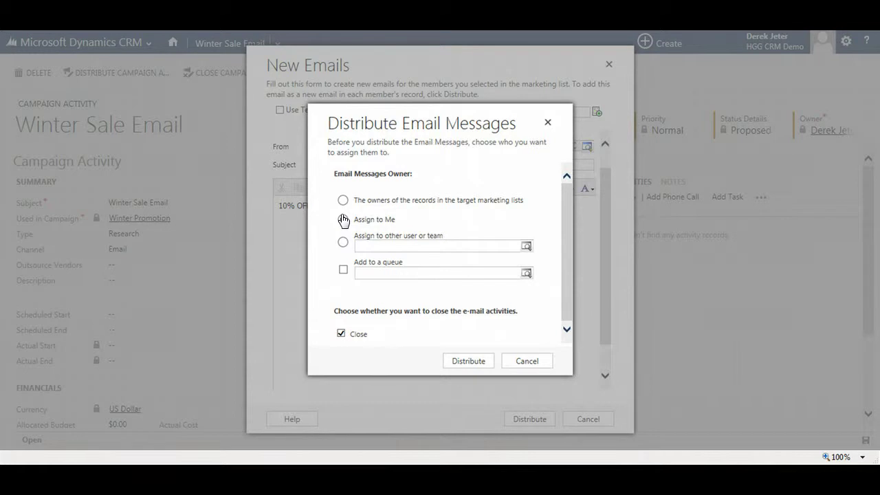
# Distribute the Winter Sale emails to the Canadian Customers list, assigning them to yourself
pyautogui.click(365, 220)
pyautogui.click(457, 361)
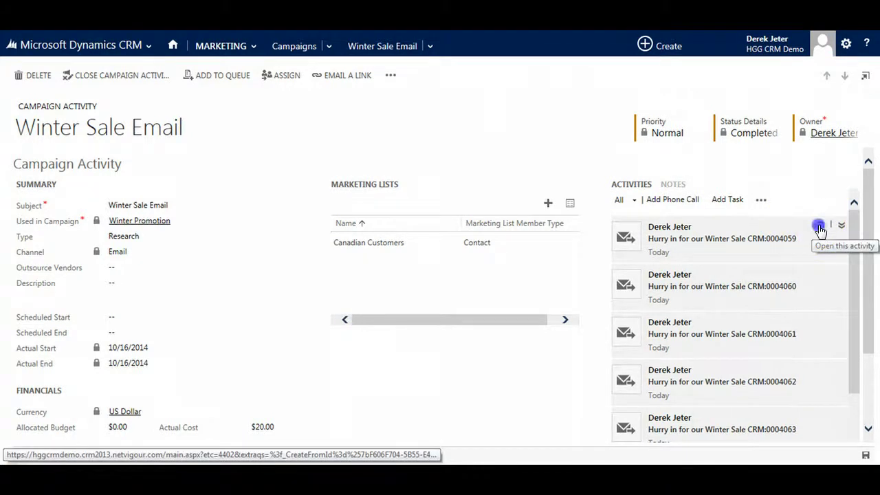
# Promote the first 'Hurry in for our Winter Sale' email to a Winter Promotion campaign response and save it
pyautogui.click(819, 227)
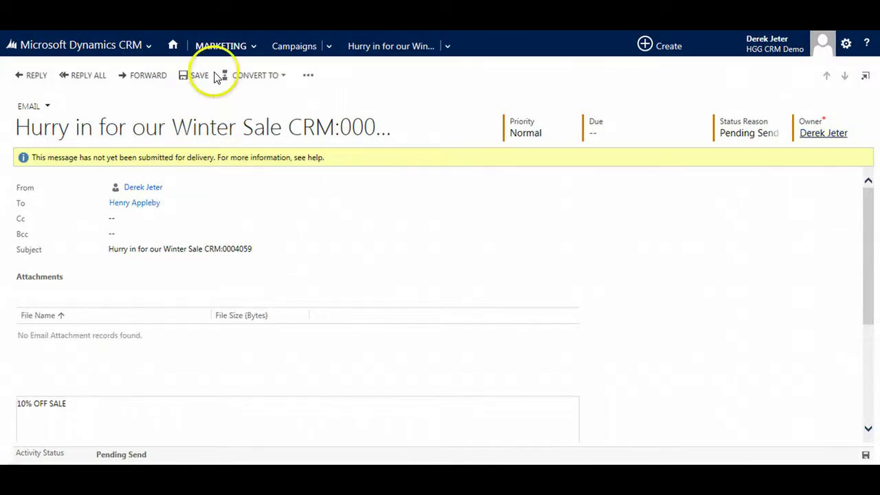
pyautogui.click(278, 76)
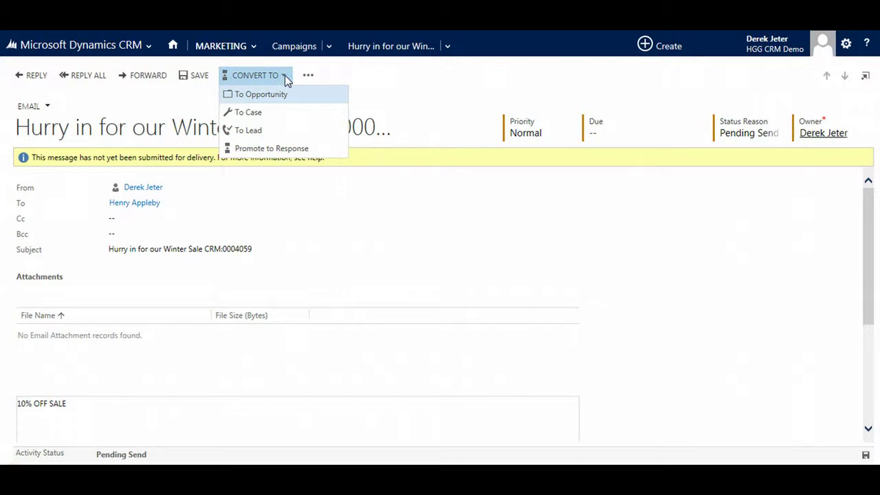
pyautogui.click(266, 147)
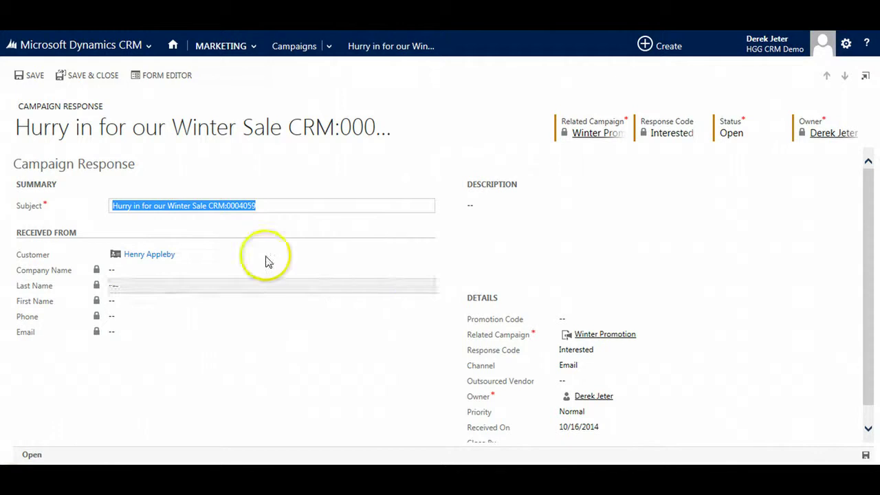
pyautogui.click(25, 75)
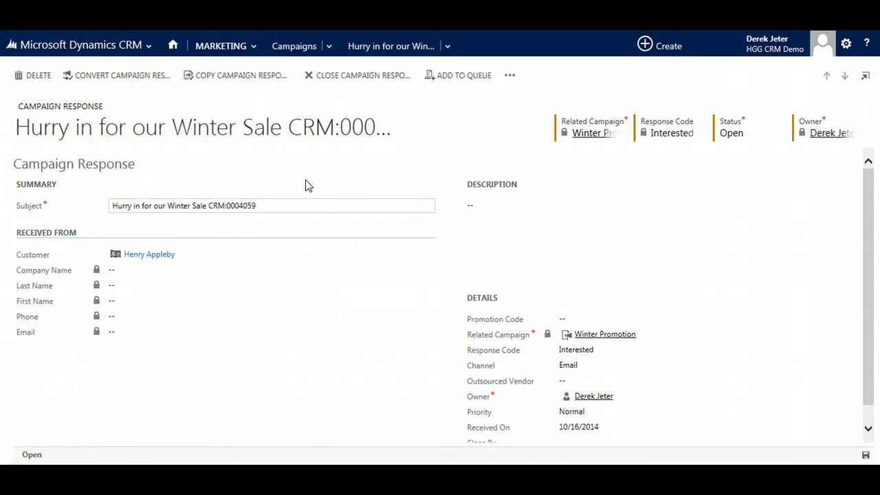
pyautogui.click(333, 332)
pyautogui.scroll(-1, 333, 332)
pyautogui.scroll(1, 333, 332)
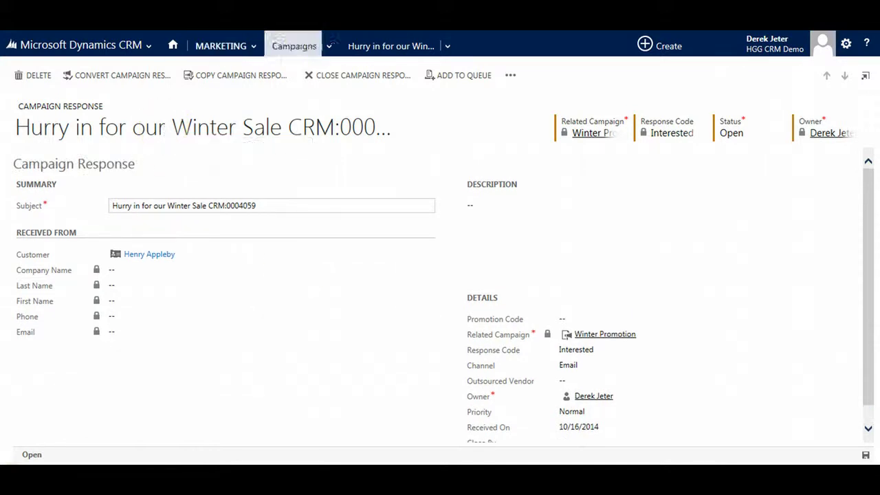
# Go to the Sales Literature list in the Marketing area
pyautogui.click(234, 48)
pyautogui.click(505, 103)
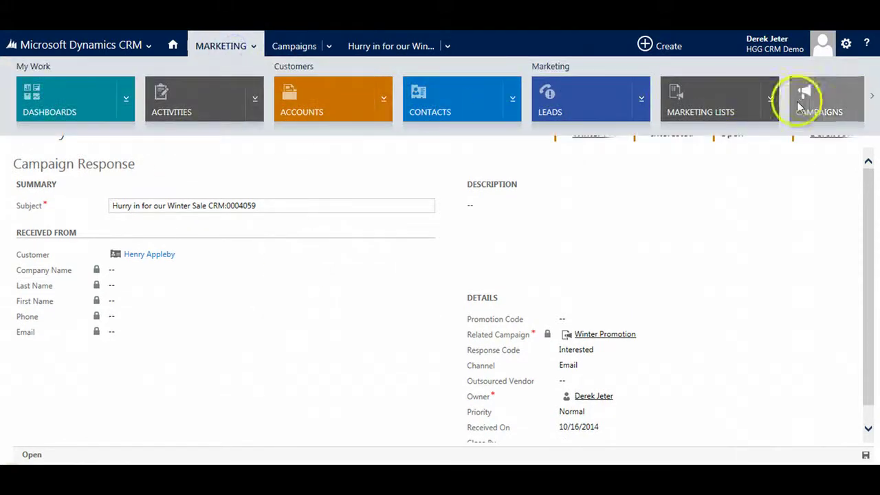
pyautogui.click(870, 102)
pyautogui.click(464, 104)
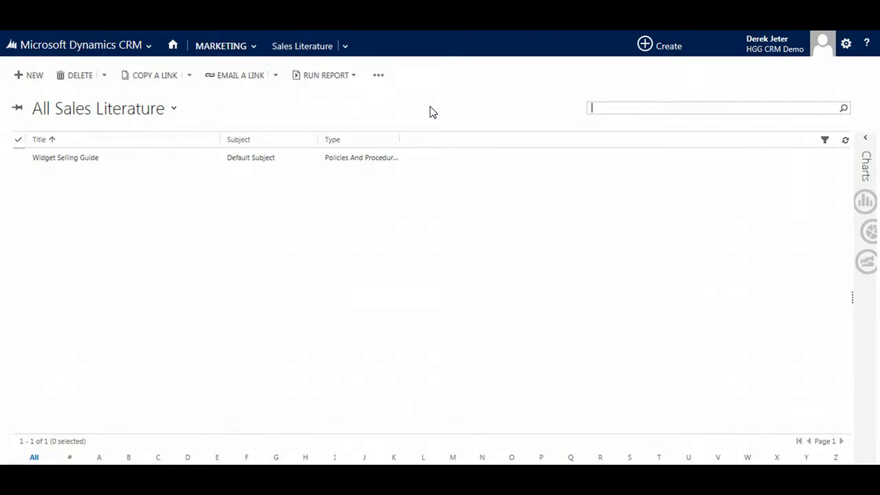
pyautogui.click(429, 137)
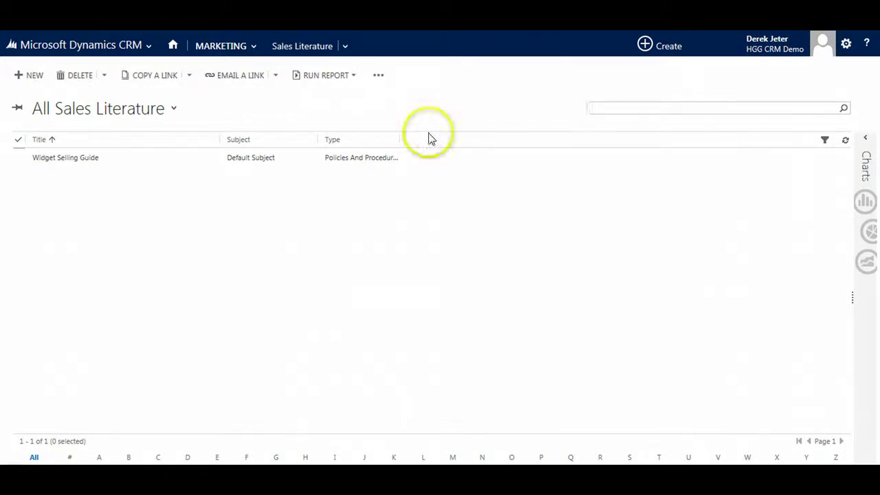
# Create a sales literature record titled 'CRM comparison' with subject Default Subject and save it
pyautogui.click(32, 76)
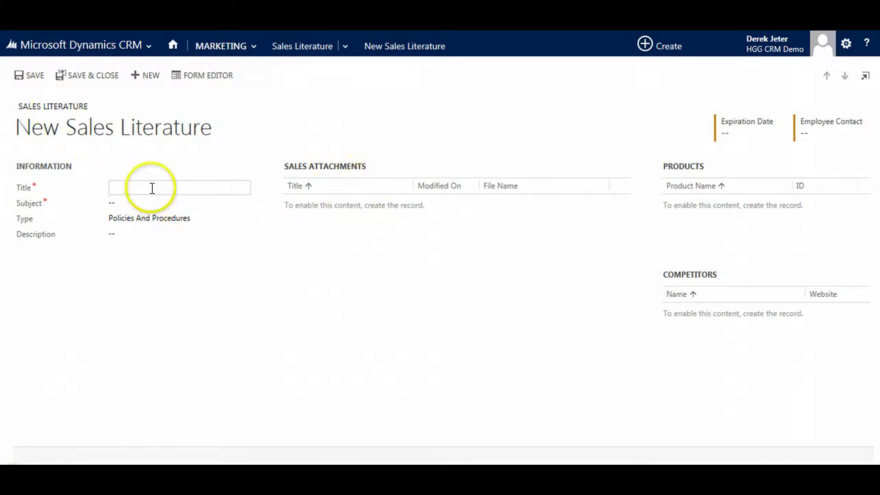
pyautogui.write('CRM comparison')
pyautogui.press('Tab')
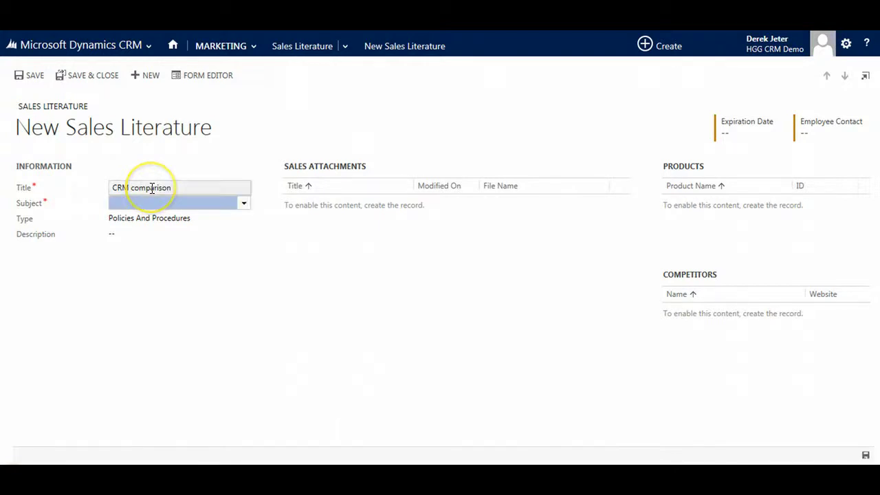
pyautogui.click(244, 205)
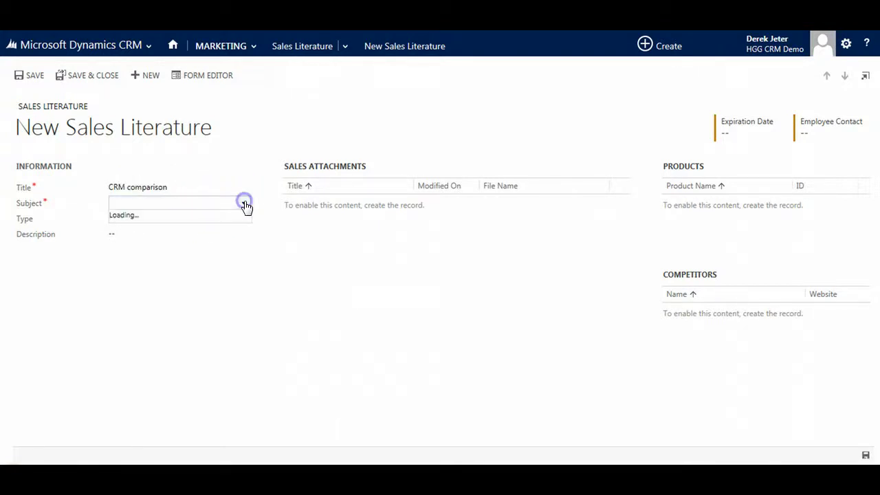
pyautogui.click(141, 221)
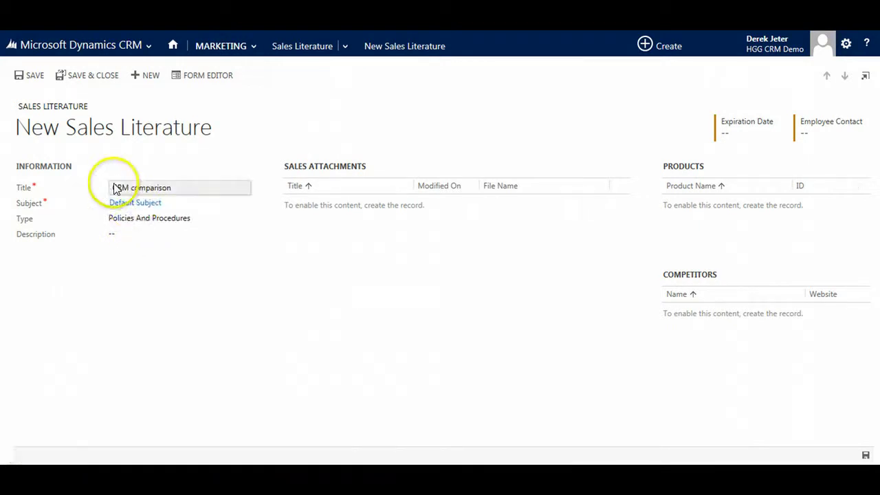
pyautogui.click(31, 79)
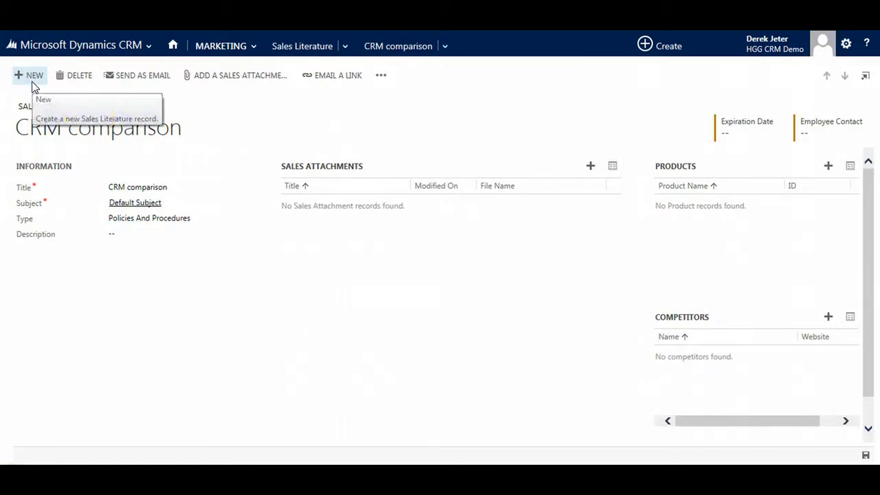
# Add a 'CRM Comparison' sales attachment uploading the CRM vs Salesforce draft document, then save and close
pyautogui.click(589, 166)
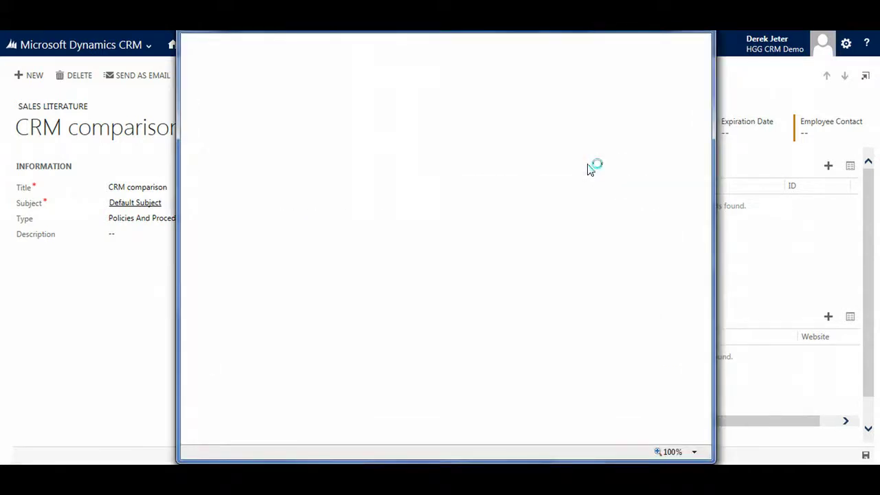
pyautogui.click(328, 145)
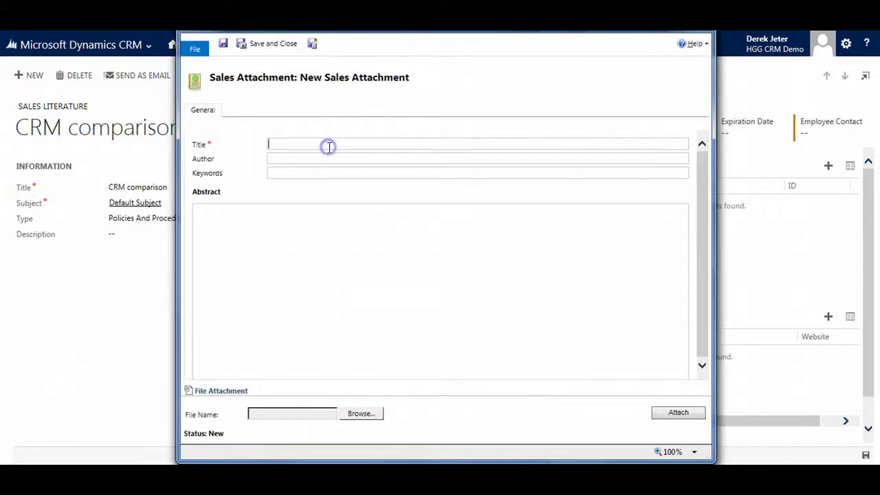
pyautogui.write('CRM Comparison')
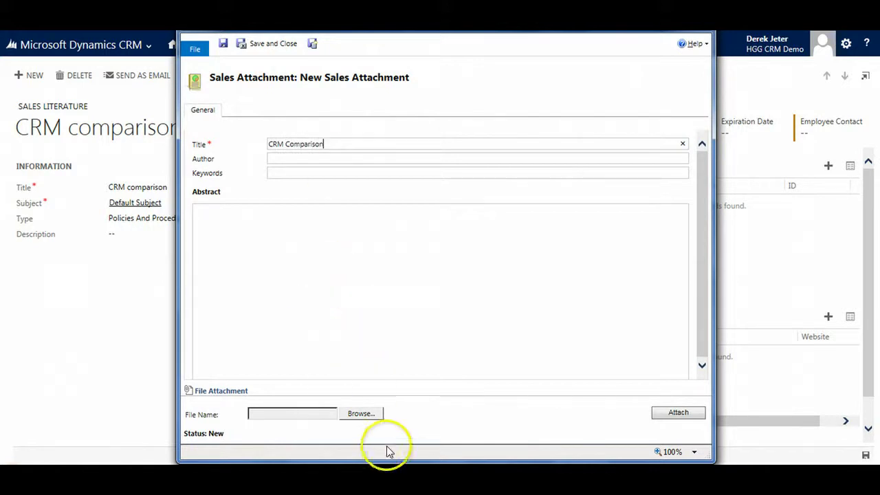
pyautogui.click(362, 413)
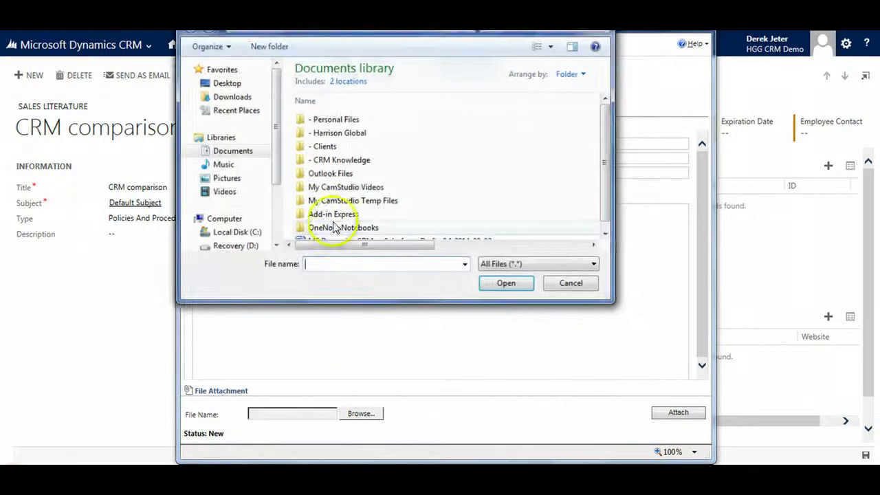
pyautogui.doubleClick(337, 239)
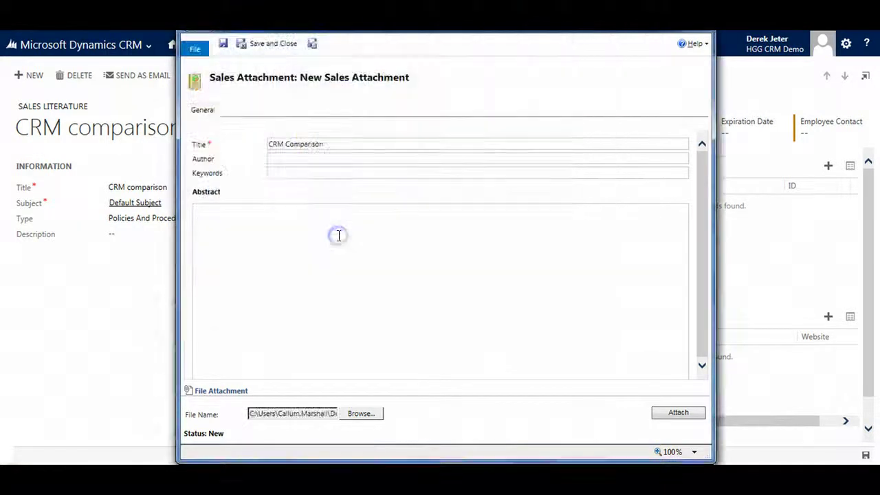
pyautogui.click(678, 414)
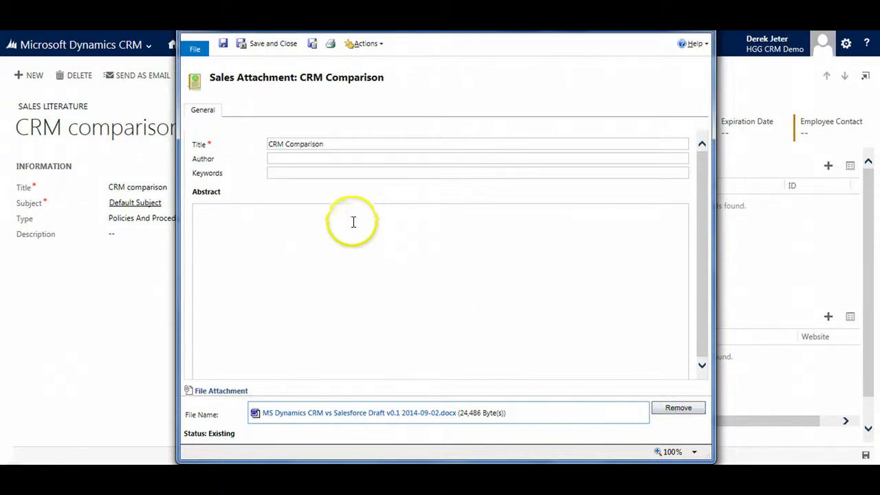
pyautogui.click(261, 44)
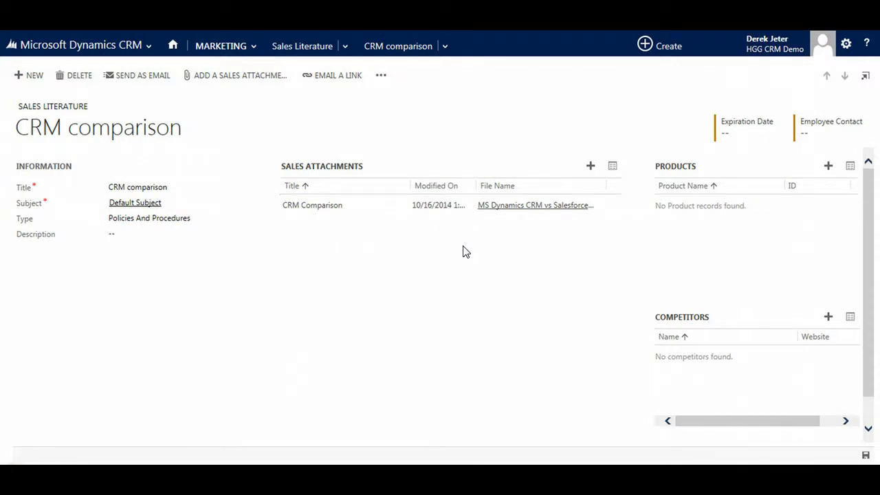
pyautogui.click(358, 252)
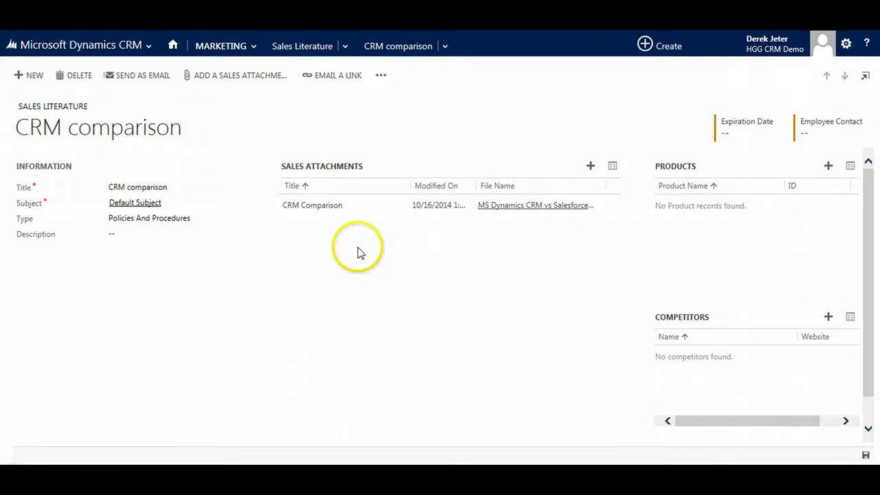